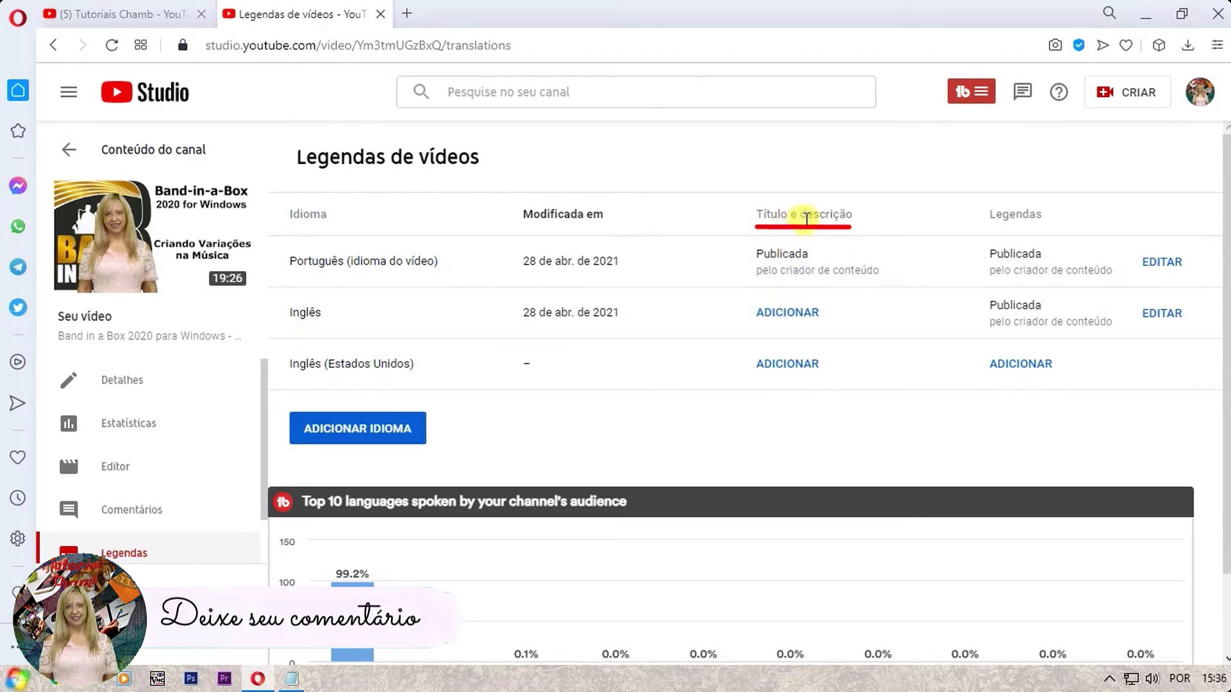
# Open the English title and description translation for the video and copy the original Portuguese title
pyautogui.click(788, 313)
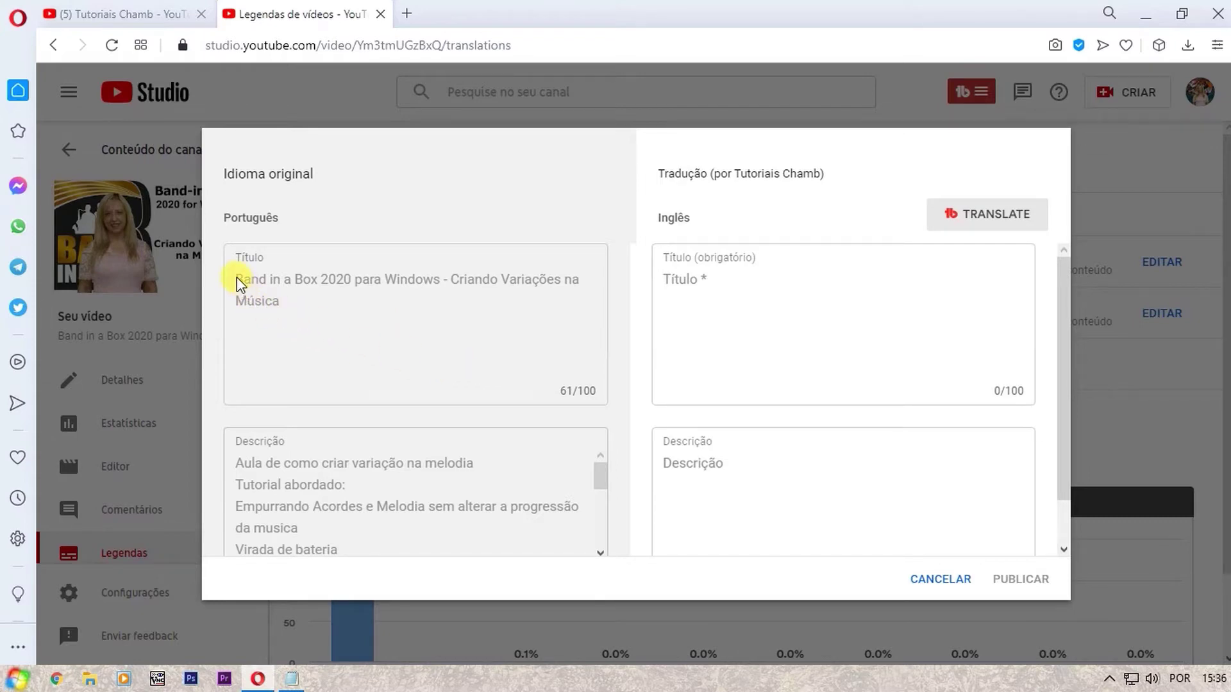
pyautogui.moveTo(276, 287); pyautogui.dragTo(286, 309)
pyautogui.hotkey('ctrl', 'c')
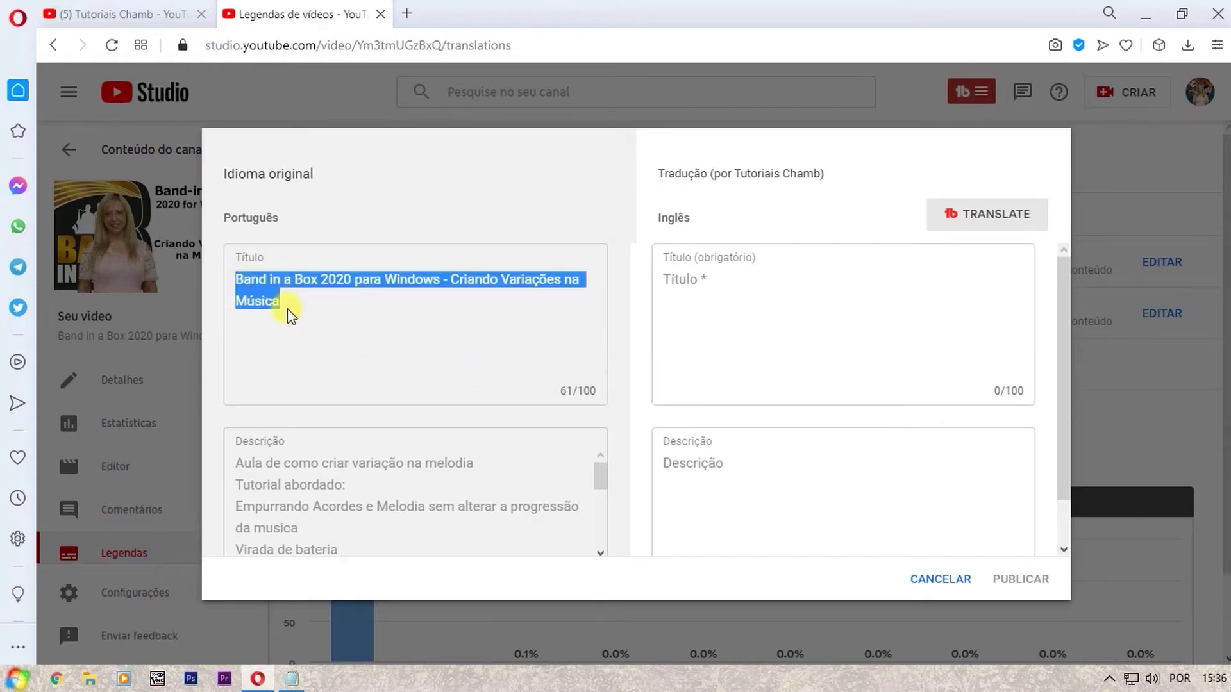
pyautogui.click(282, 242)
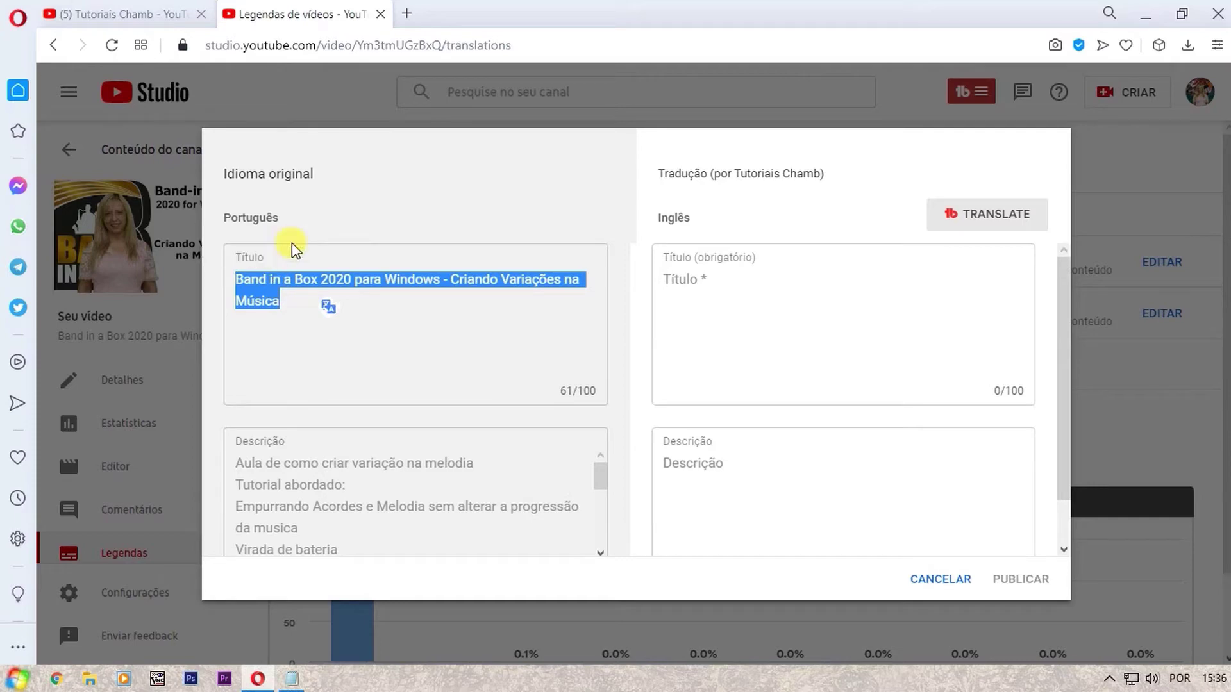
# Search the web for "tradutor" in a new tab and set the translator to Portuguese to English
pyautogui.click(408, 16)
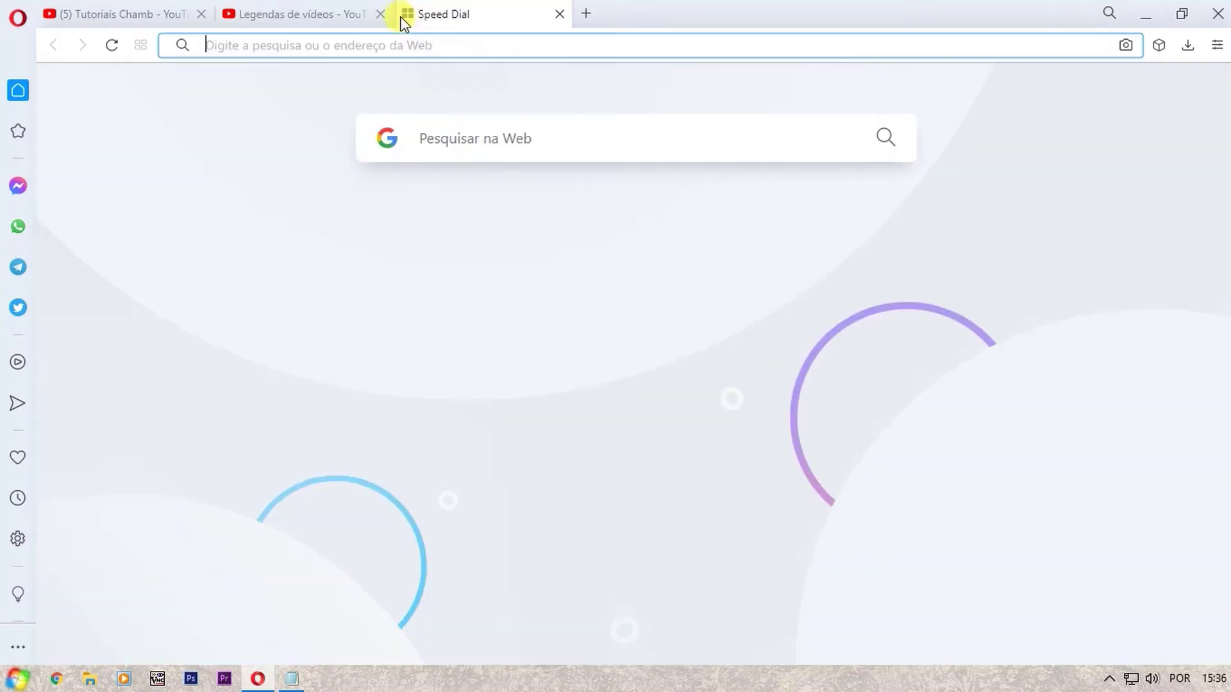
pyautogui.click(462, 131)
pyautogui.write('tradutor')
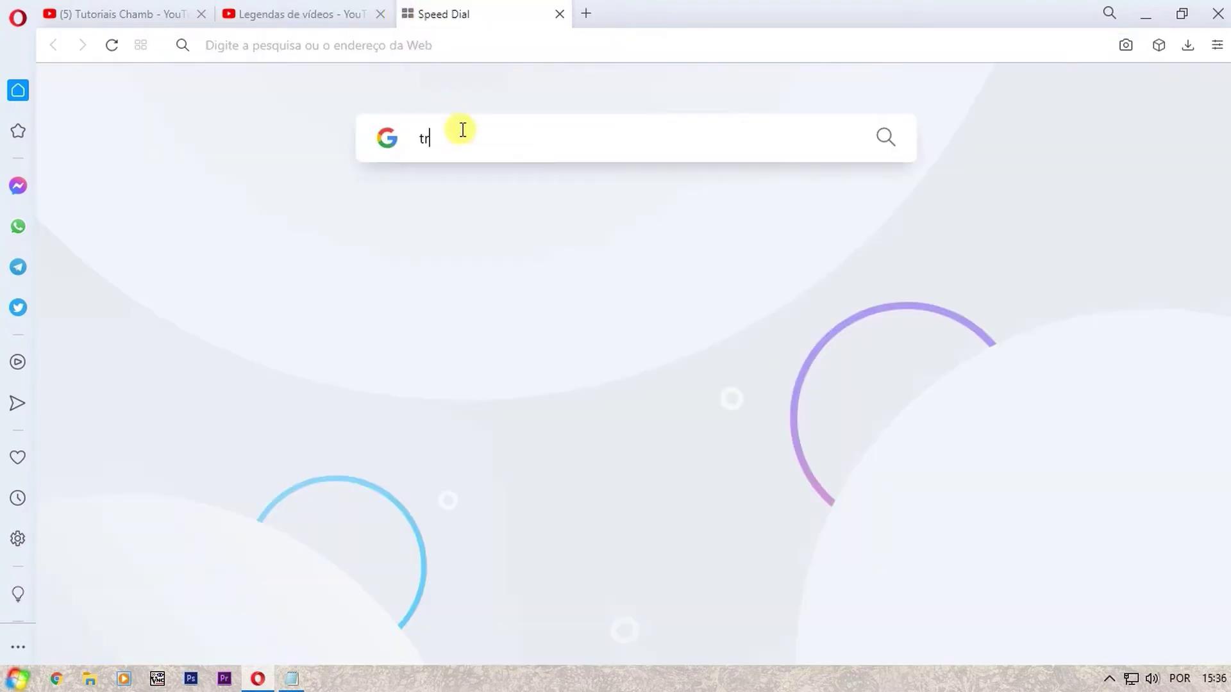
pyautogui.press('Return')
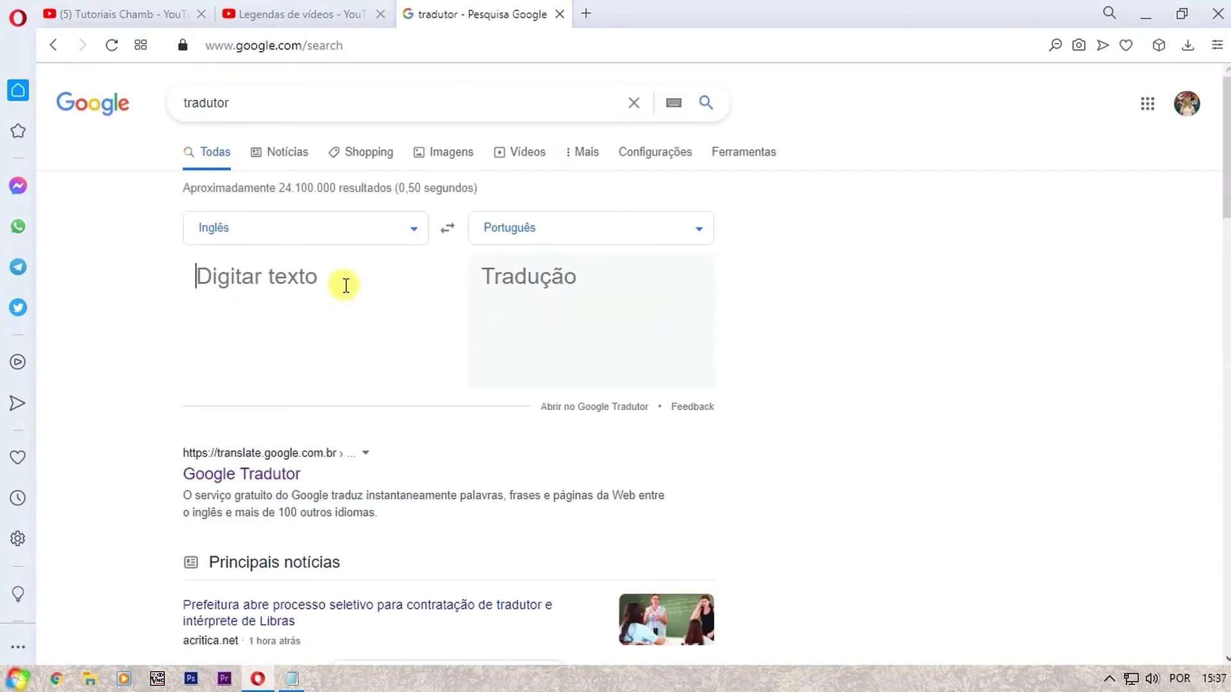
pyautogui.click(413, 231)
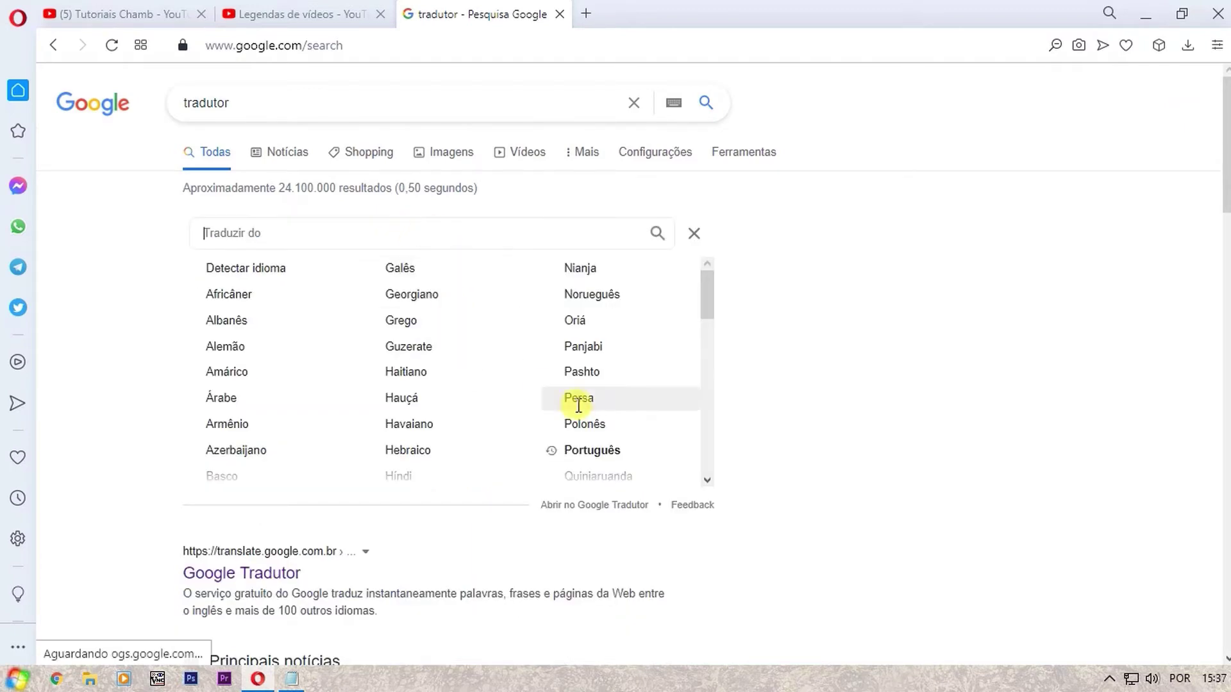
pyautogui.click(588, 449)
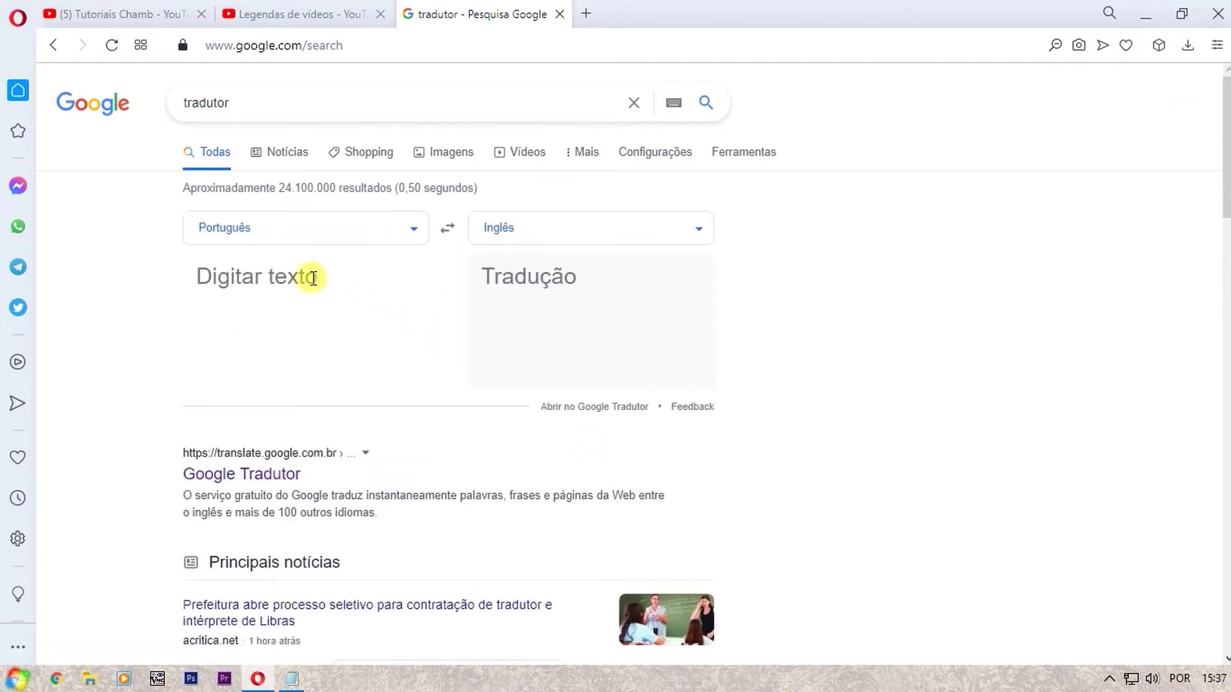
# Translate the copied title into English and paste the translation as the video's English title
pyautogui.hotkey('ctrl', 'v')
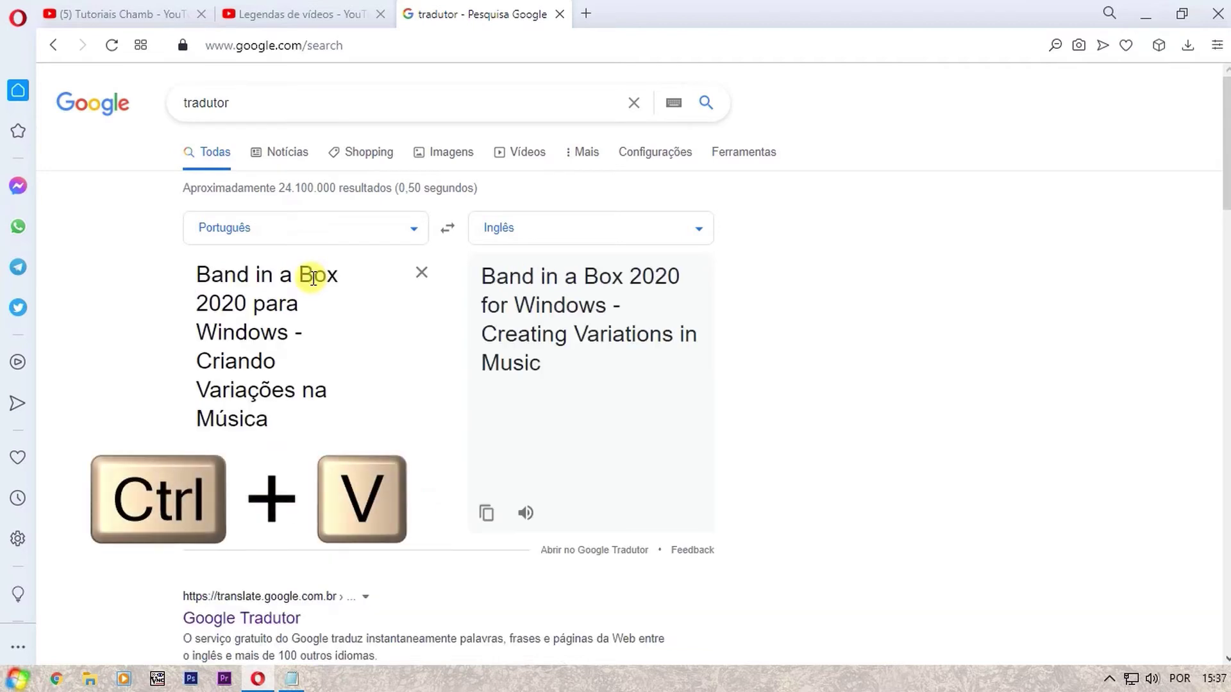
pyautogui.click(486, 515)
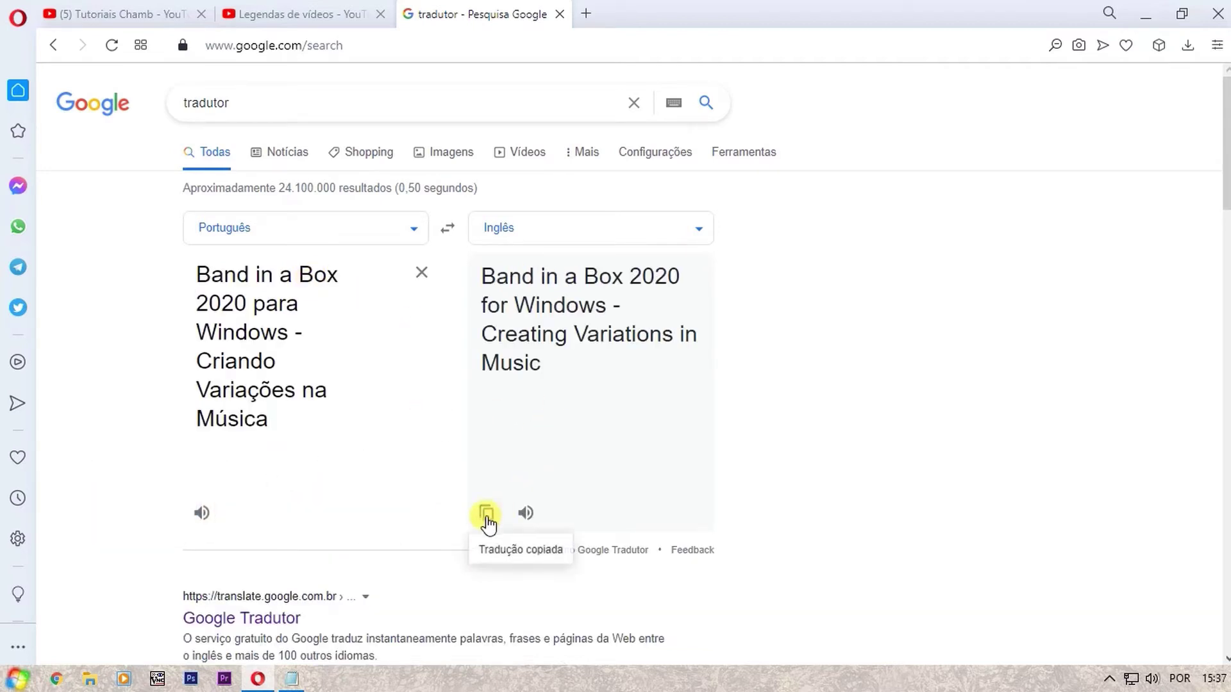
pyautogui.click(319, 16)
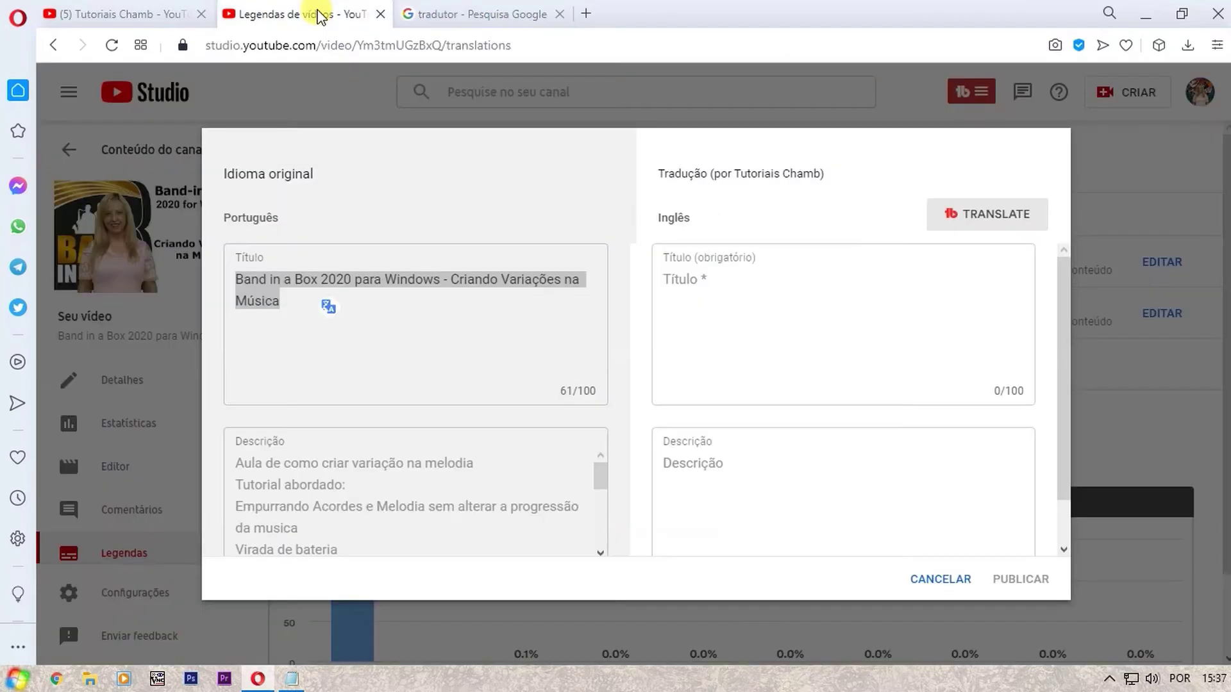
pyautogui.click(721, 277)
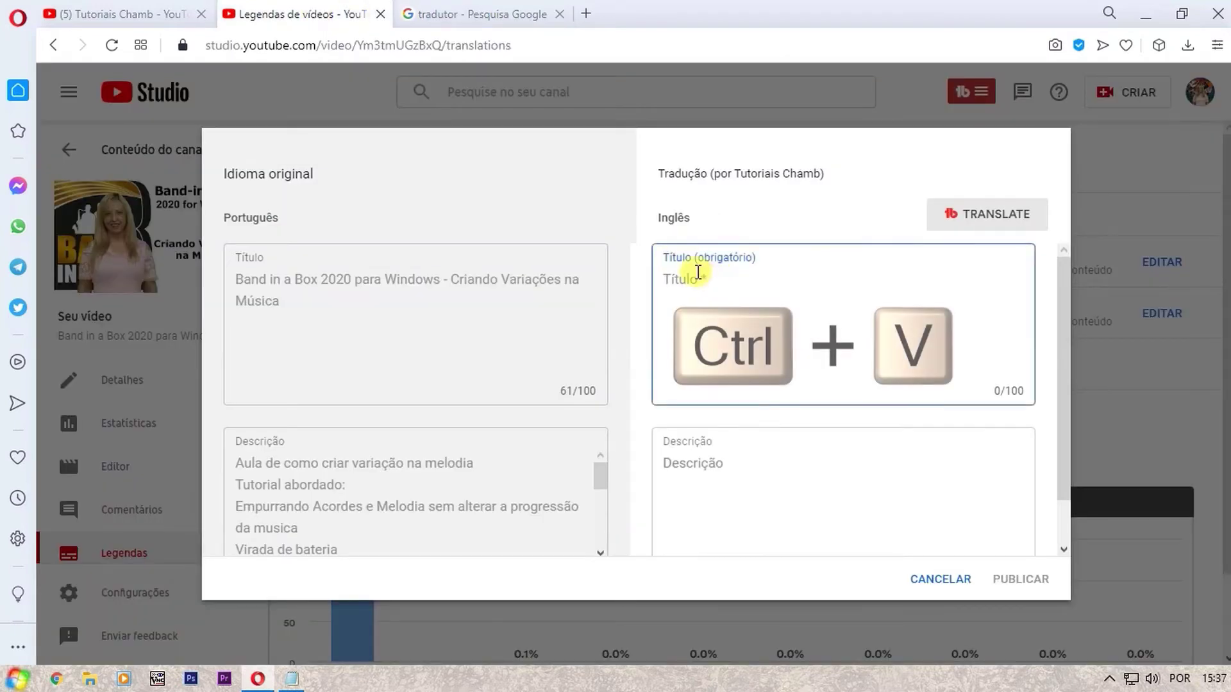
pyautogui.hotkey('ctrl', 'v')
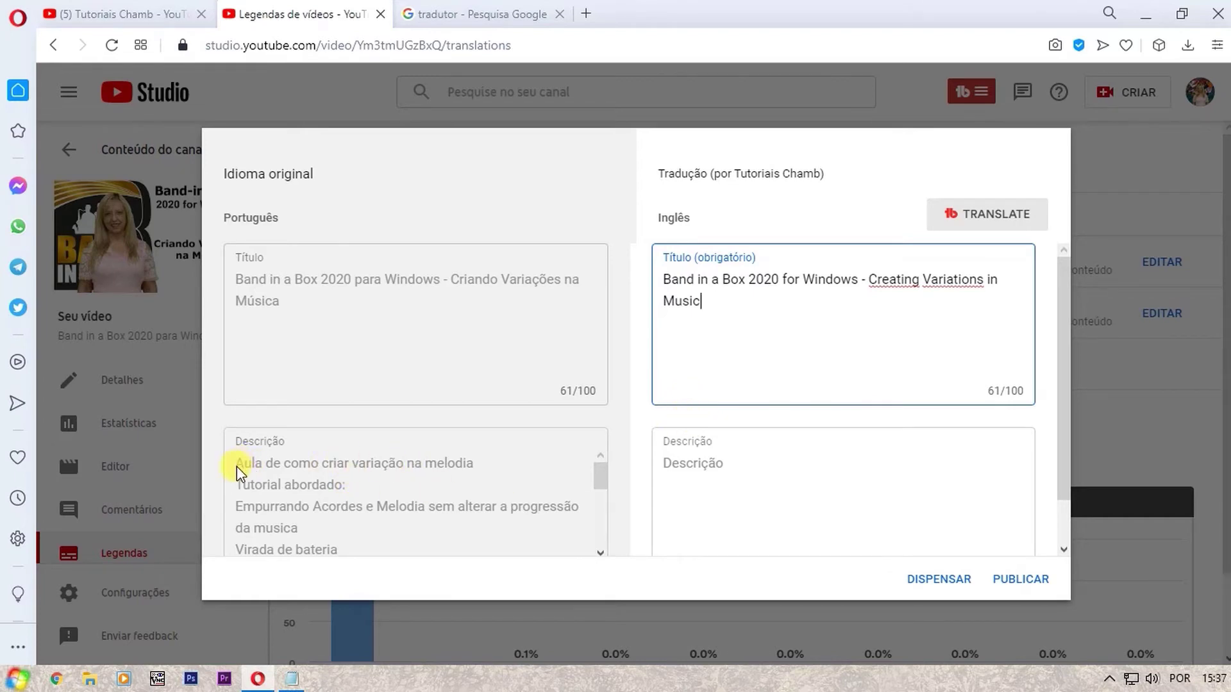
# Copy the Portuguese description from "Aula de como criar variação na melodia" through the paragraph ending "progressão da melodia."
pyautogui.moveTo(239, 468); pyautogui.dragTo(409, 498)
pyautogui.scroll(-1, 408, 497)
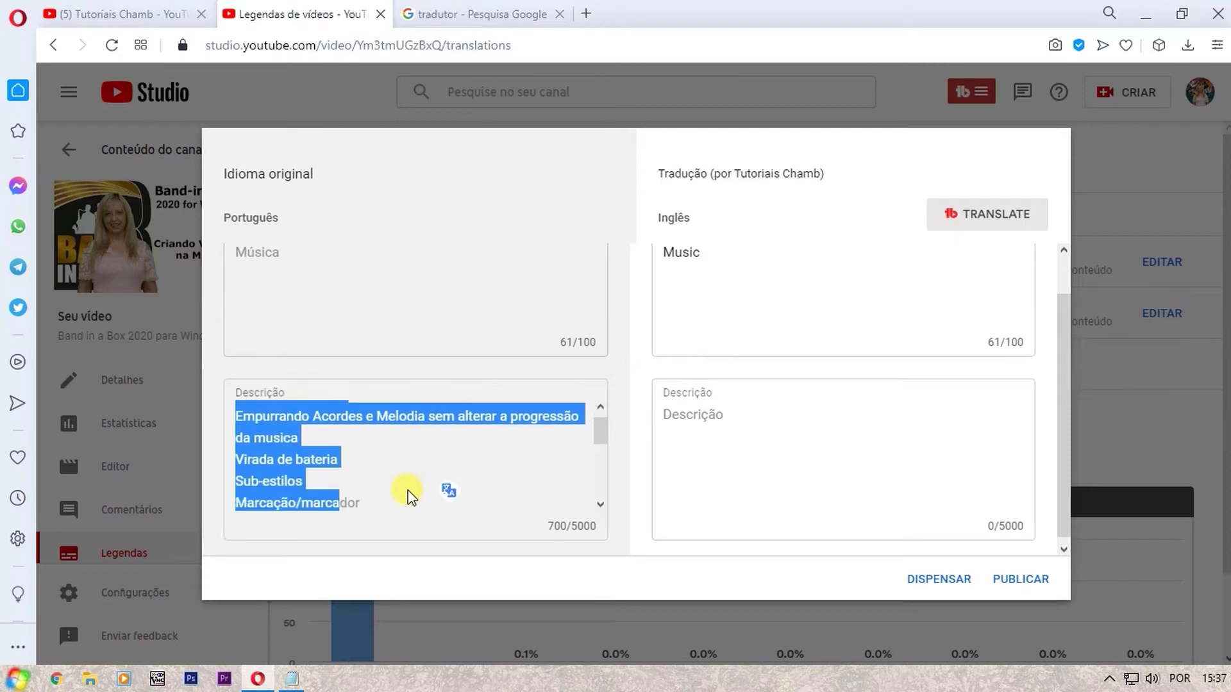
pyautogui.scroll(-2, 408, 497)
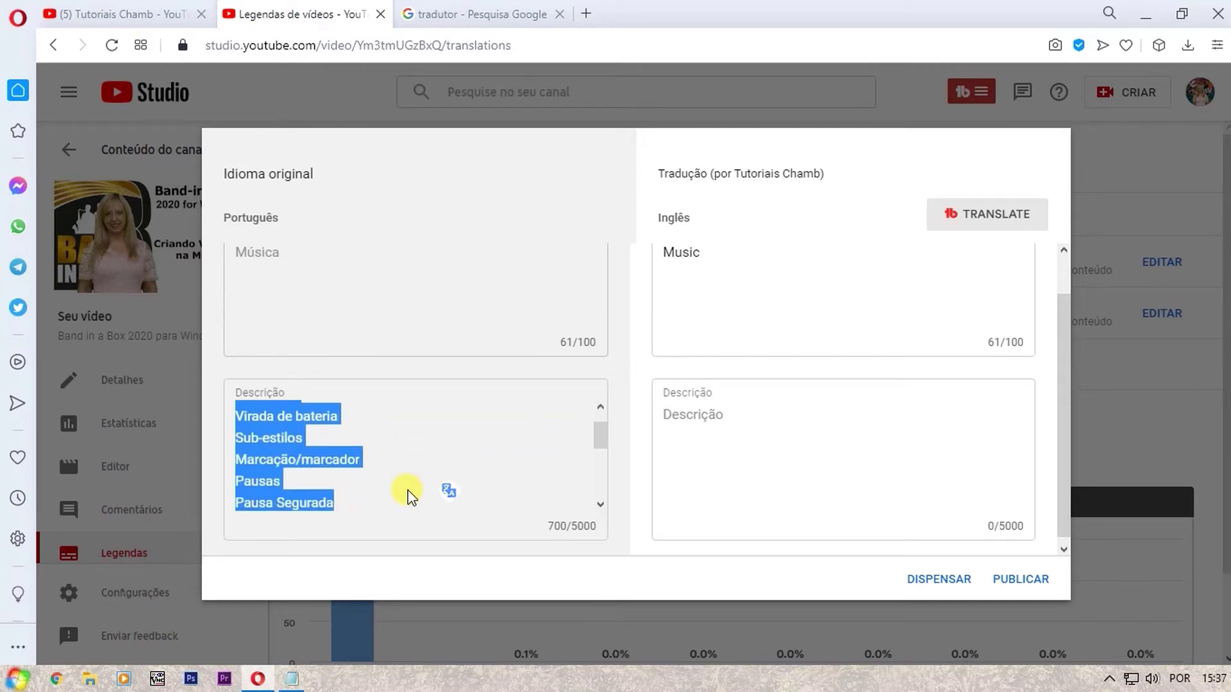
pyautogui.scroll(-2, 408, 496)
pyautogui.scroll(-2, 407, 497)
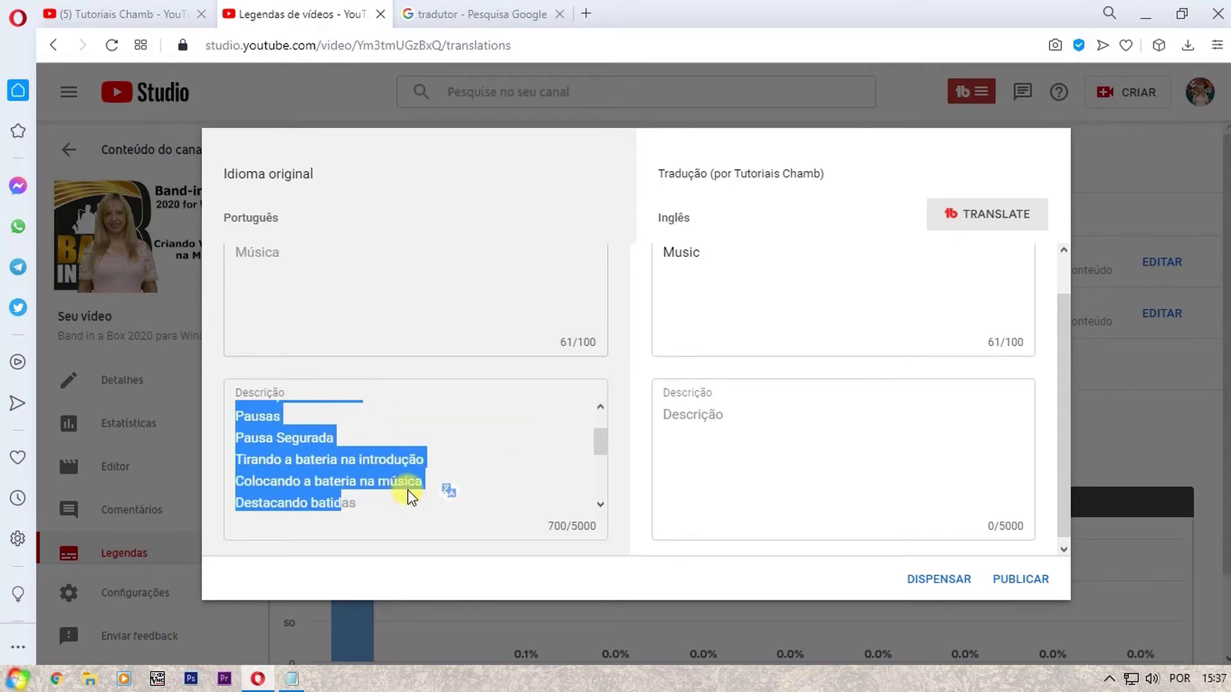
pyautogui.moveTo(410, 497); pyautogui.dragTo(443, 494)
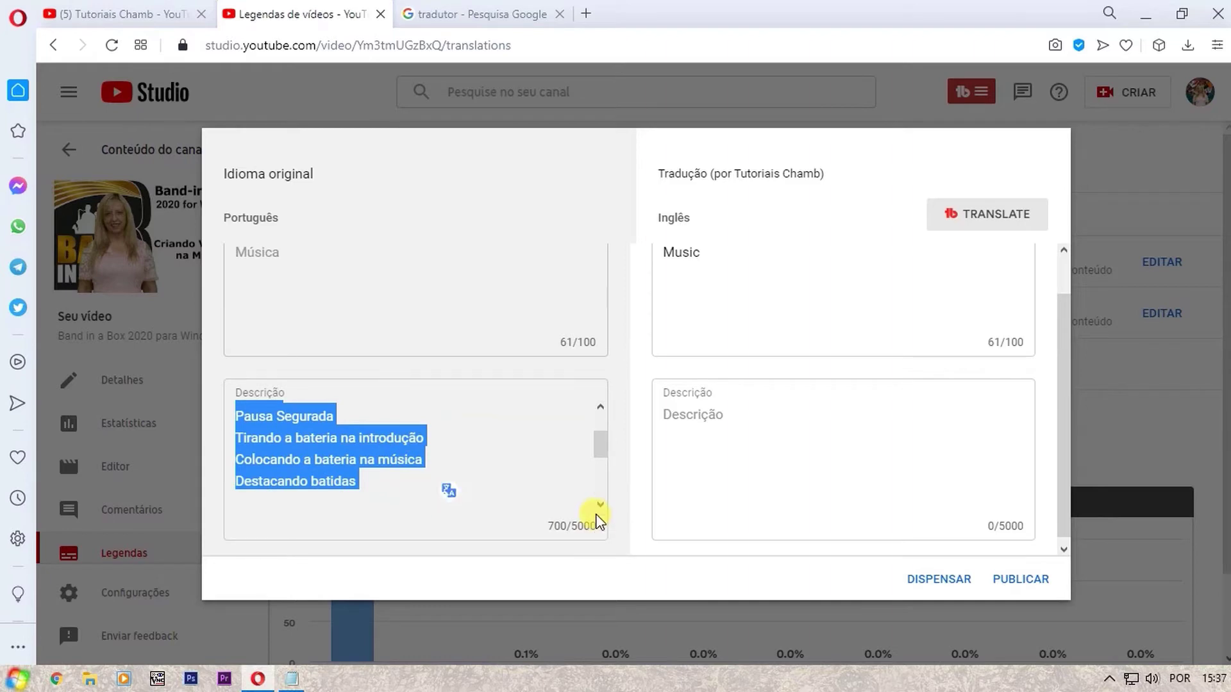
pyautogui.scroll(-3, 603, 509)
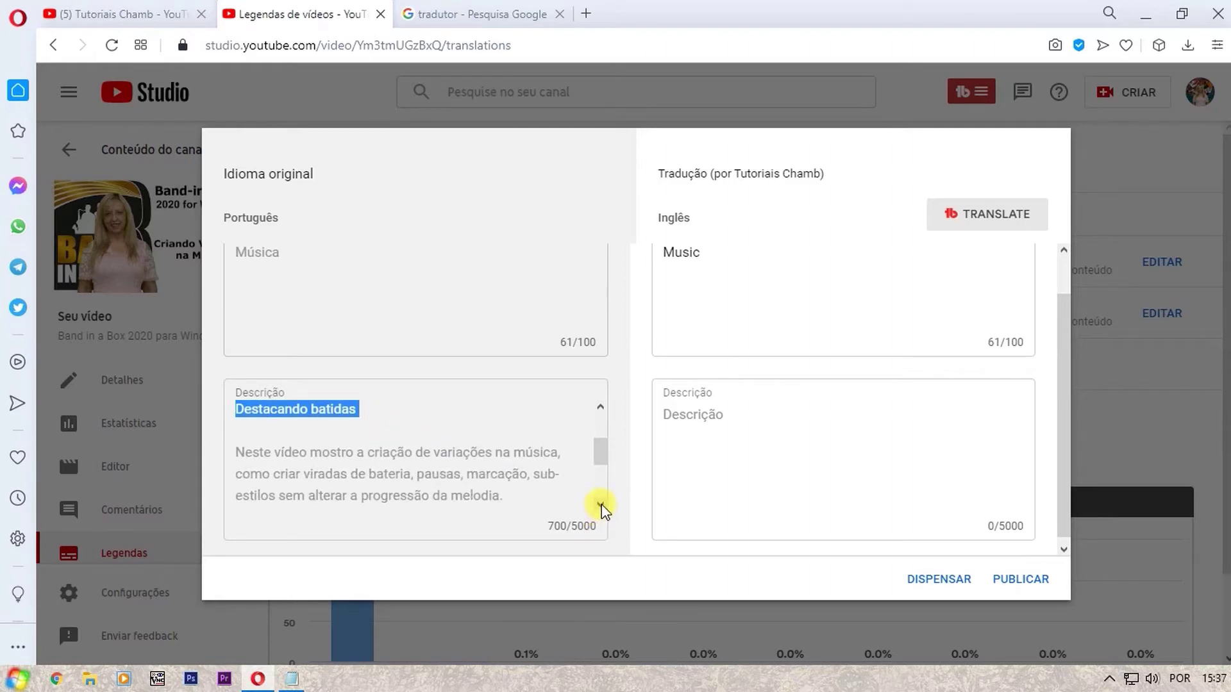
pyautogui.hotkey('shift', 'Down')
pyautogui.hotkey('shift', 'Down')
pyautogui.hotkey('shift', 'Down')
pyautogui.hotkey('shift', 'Down')
pyautogui.hotkey('shift', 'Down')
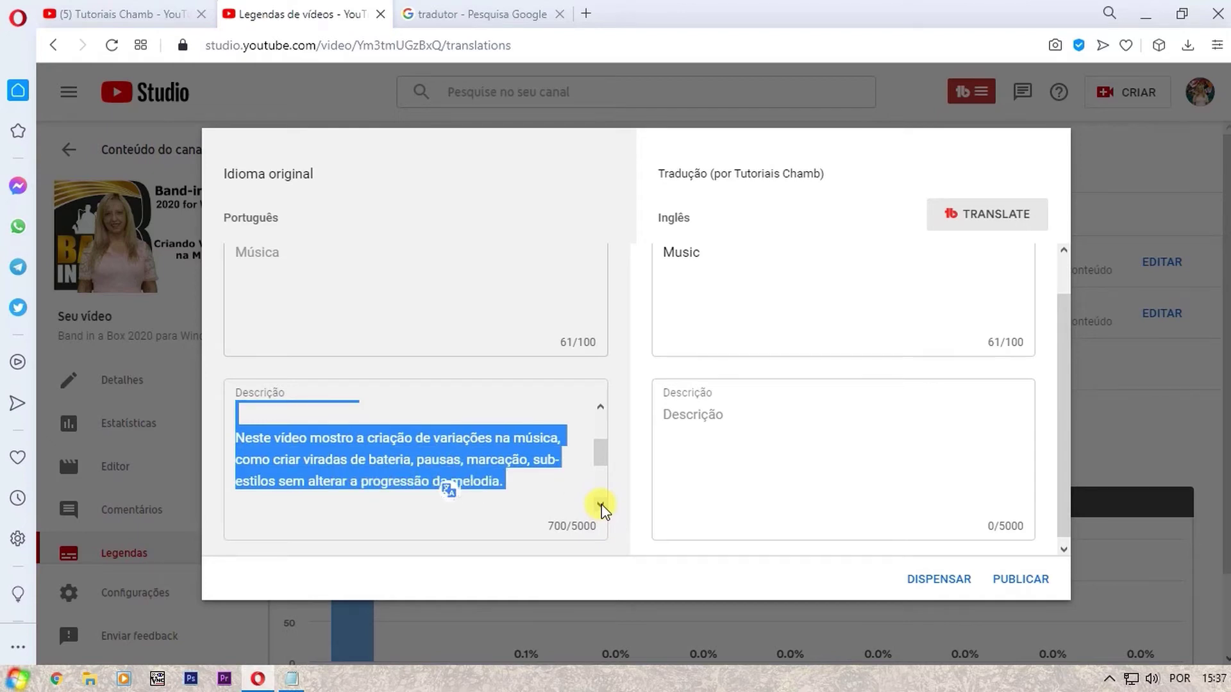
pyautogui.scroll(-1, 602, 509)
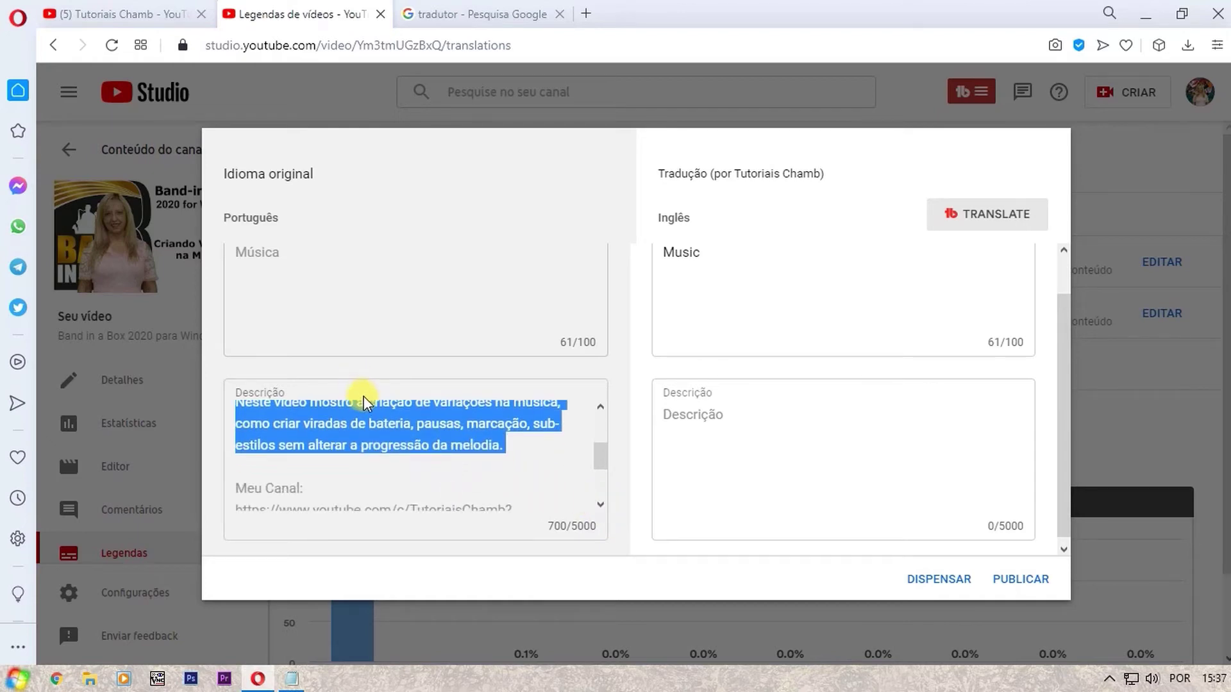
pyautogui.rightClick(373, 417)
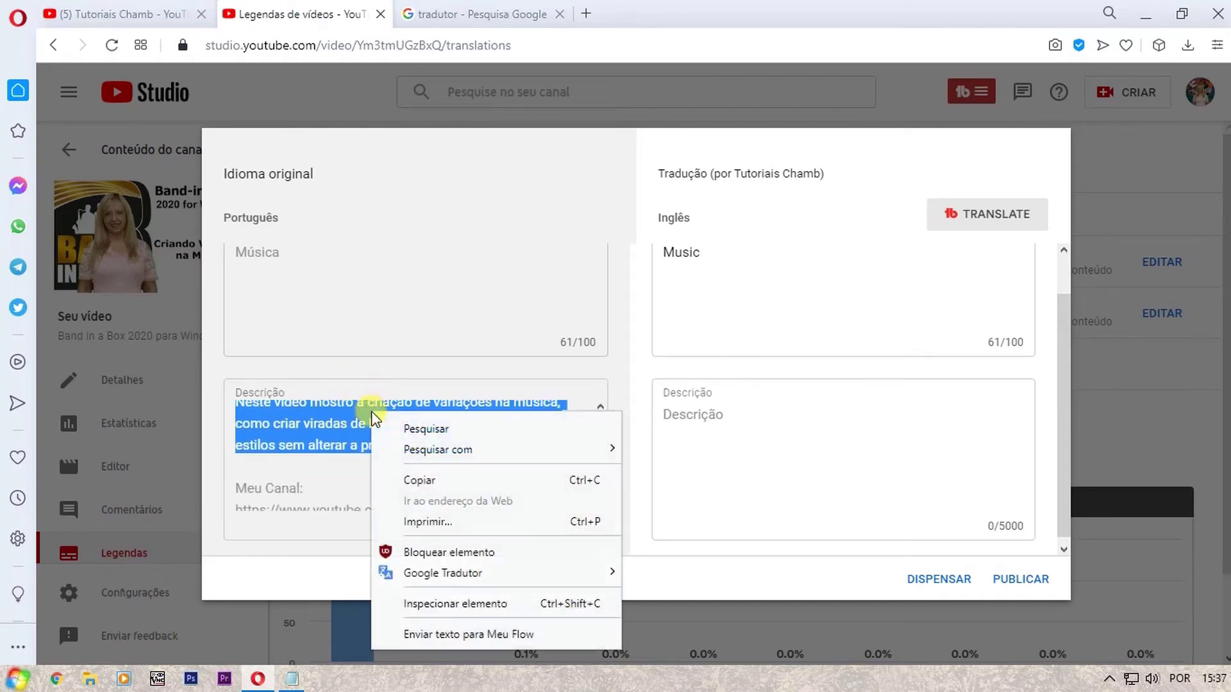
pyautogui.click(423, 481)
pyautogui.scroll(-5, 475, 494)
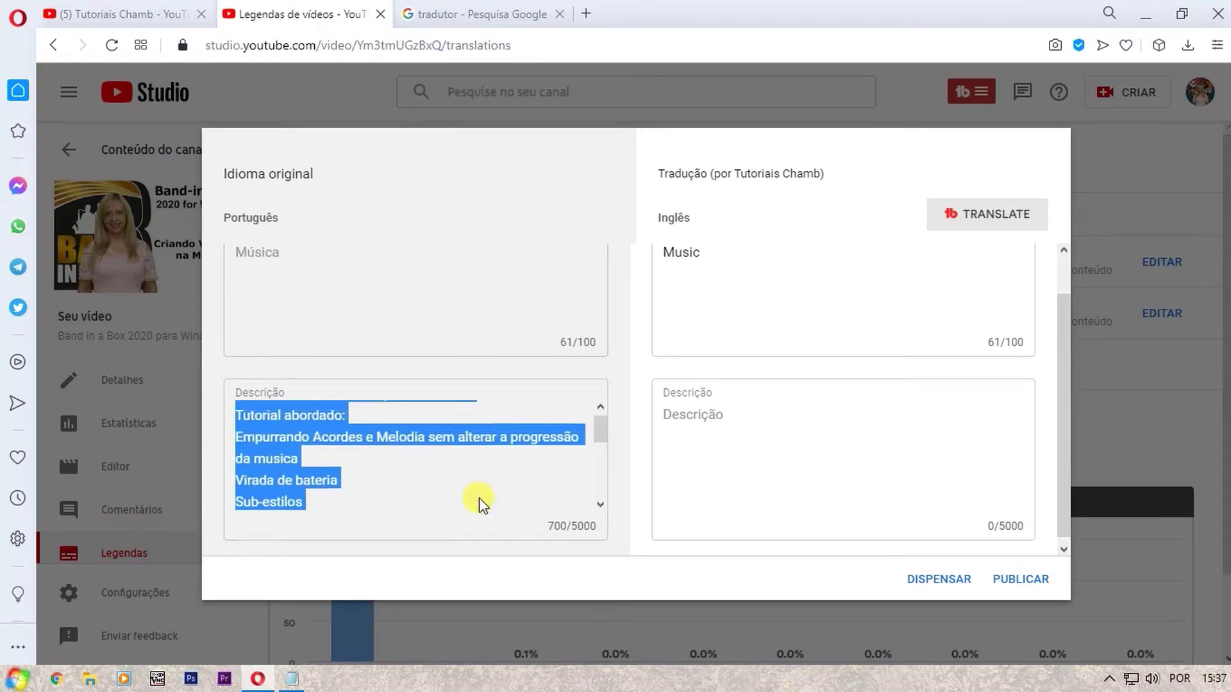
# Replace the title in the translator with the copied description and copy its English translation
pyautogui.click(515, 17)
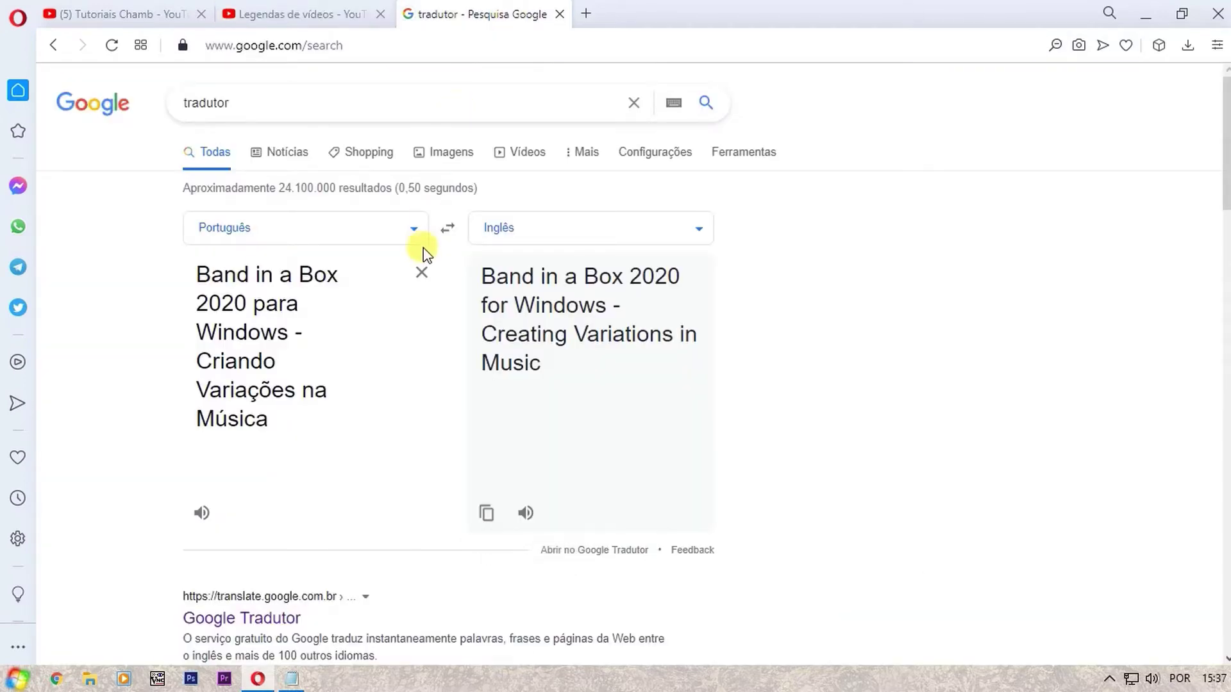
pyautogui.click(421, 273)
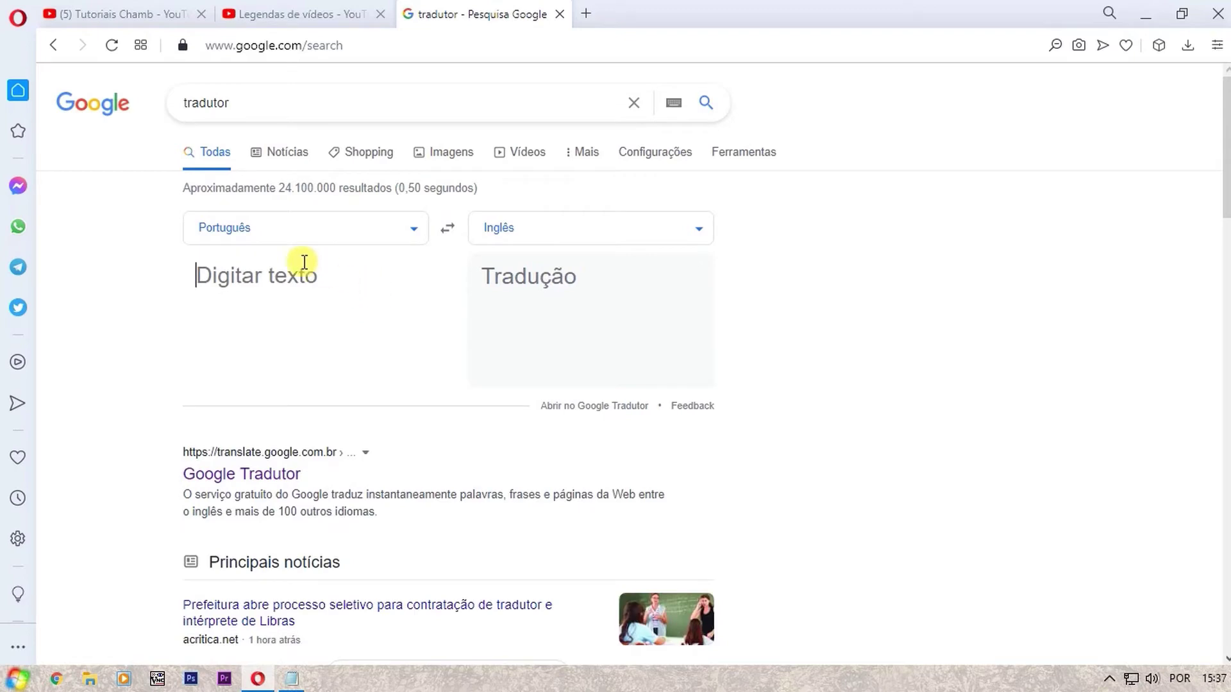
pyautogui.hotkey('ctrl', 'v')
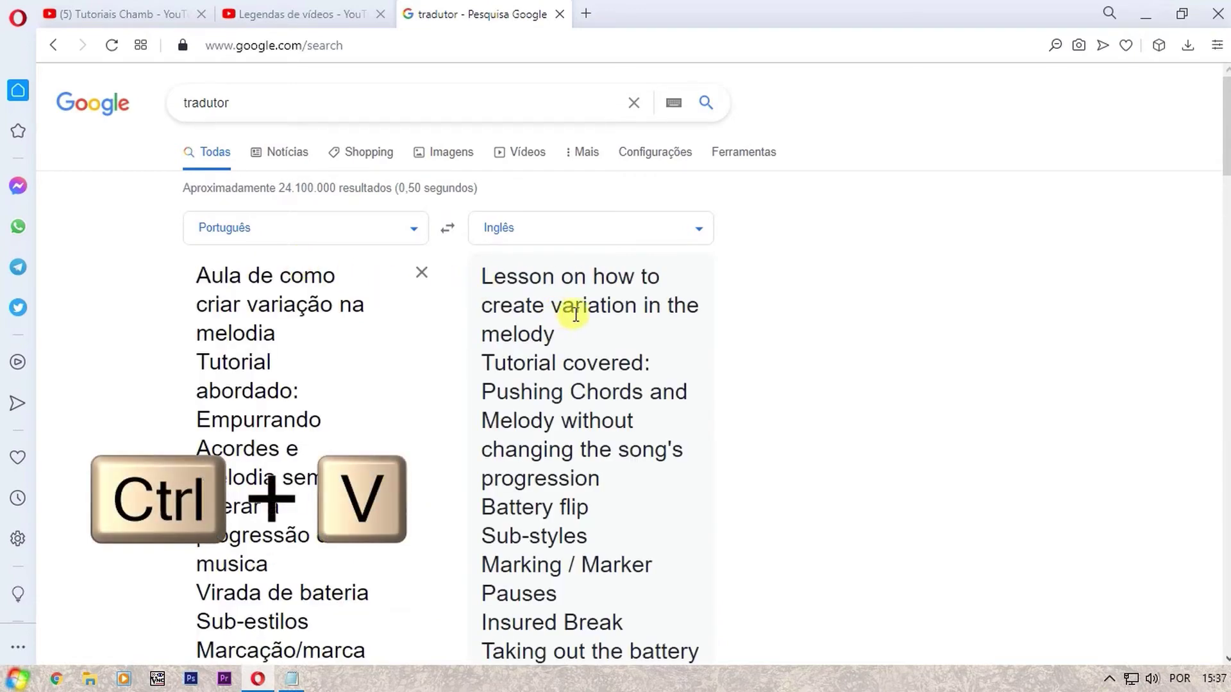
pyautogui.scroll(-5, 628, 384)
pyautogui.scroll(-5, 628, 386)
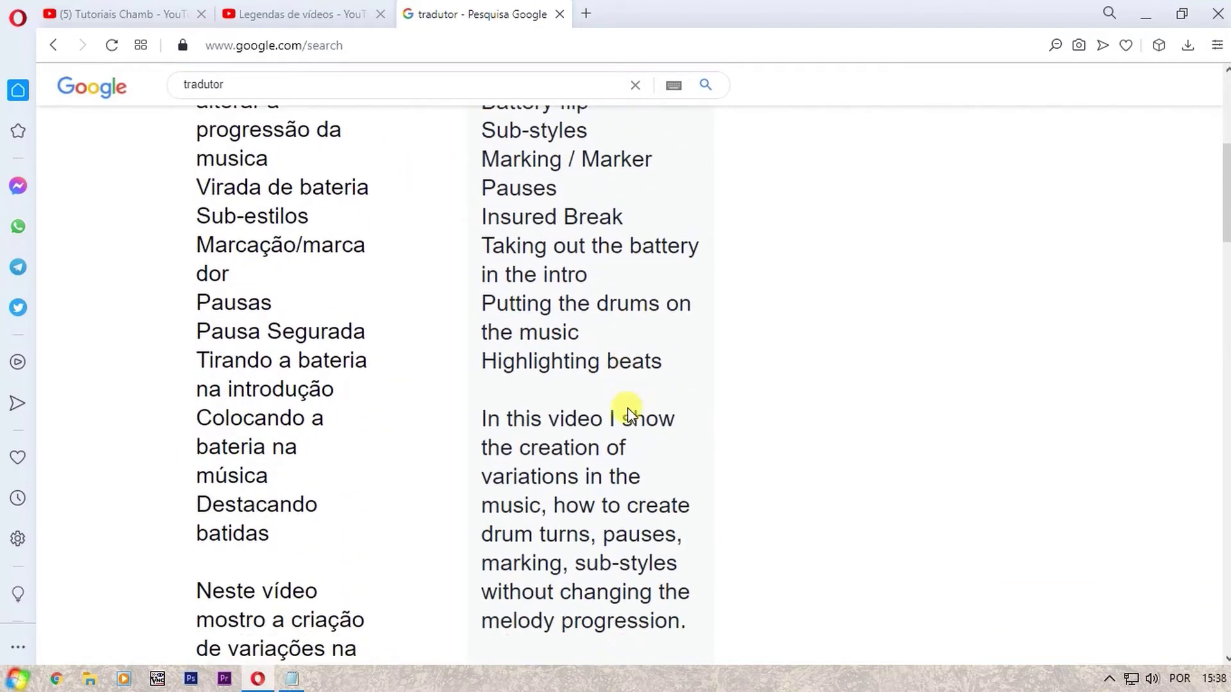
pyautogui.scroll(-5, 622, 432)
pyautogui.scroll(2, 621, 431)
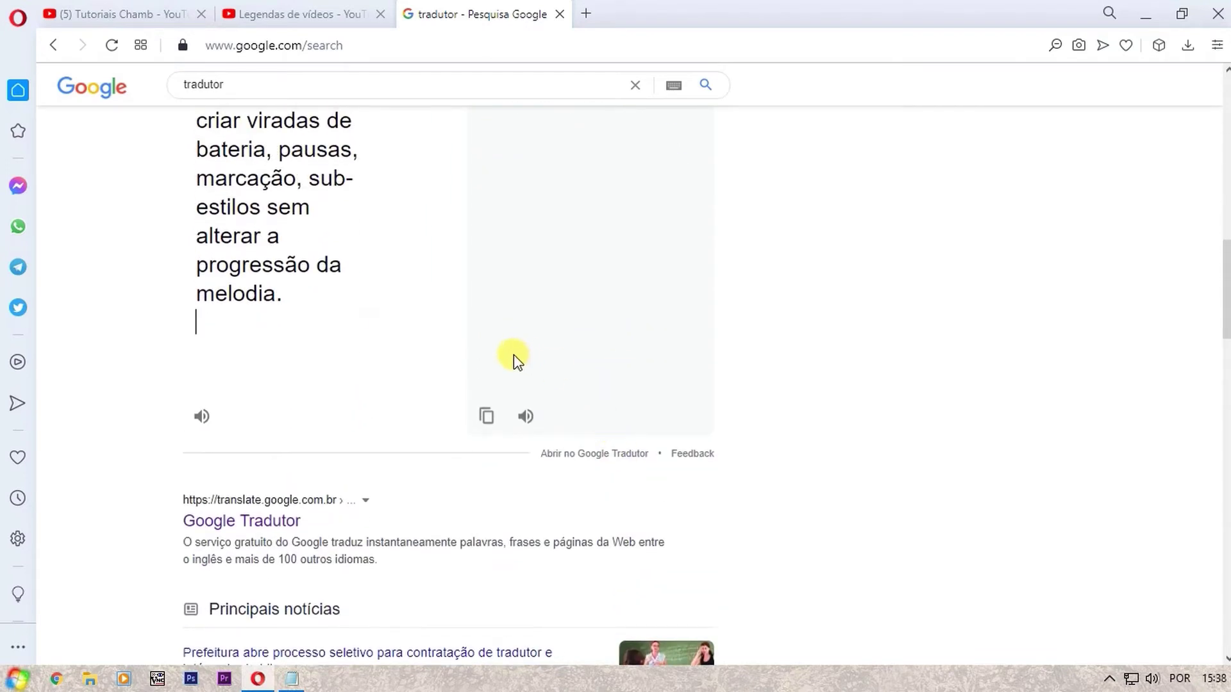
pyautogui.click(486, 416)
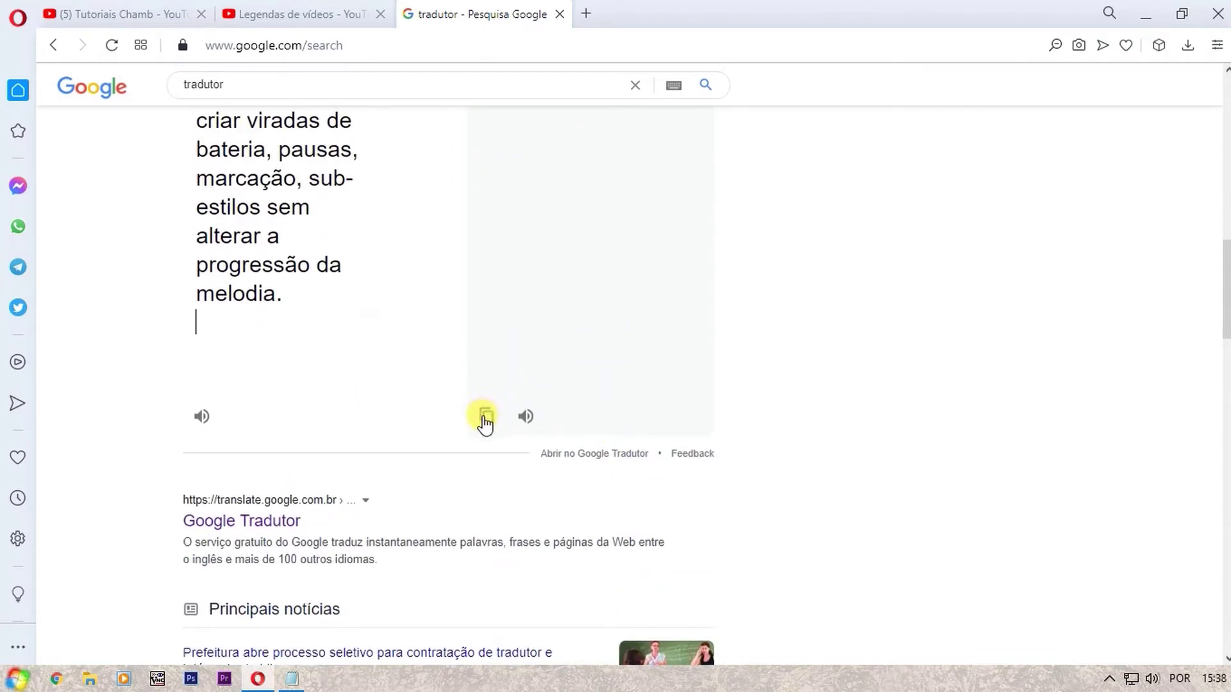
pyautogui.click(486, 418)
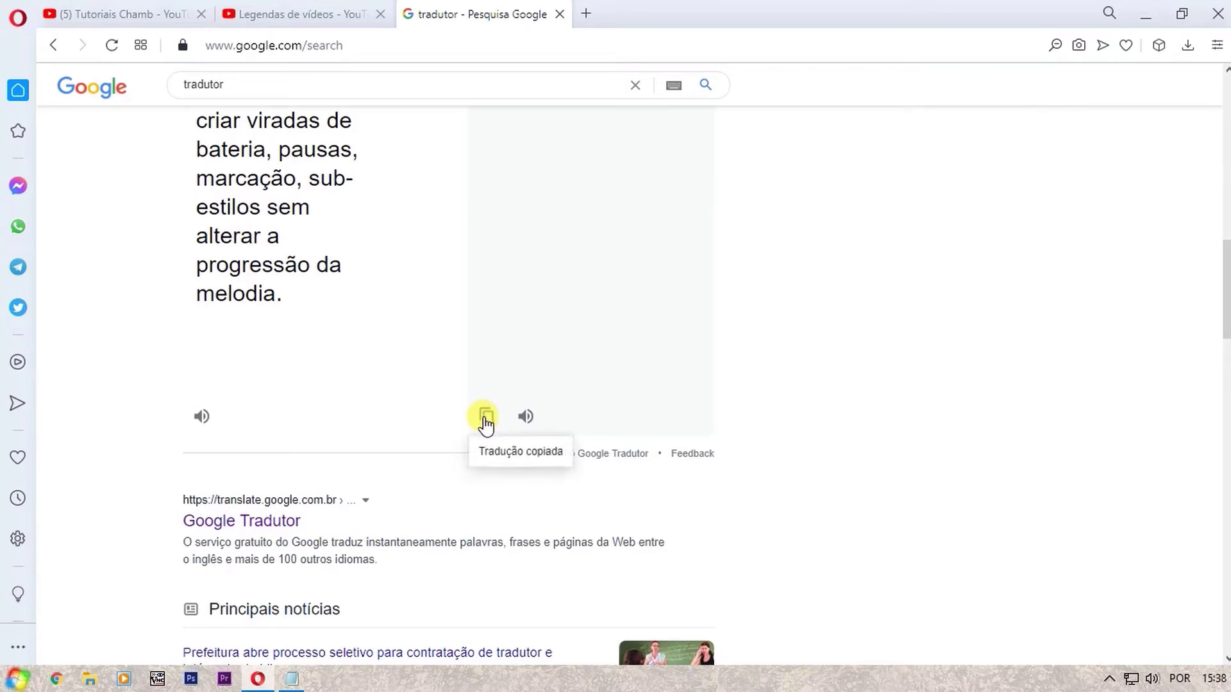
# Paste the translated text into the video's English description and check it against the Portuguese original
pyautogui.click(332, 17)
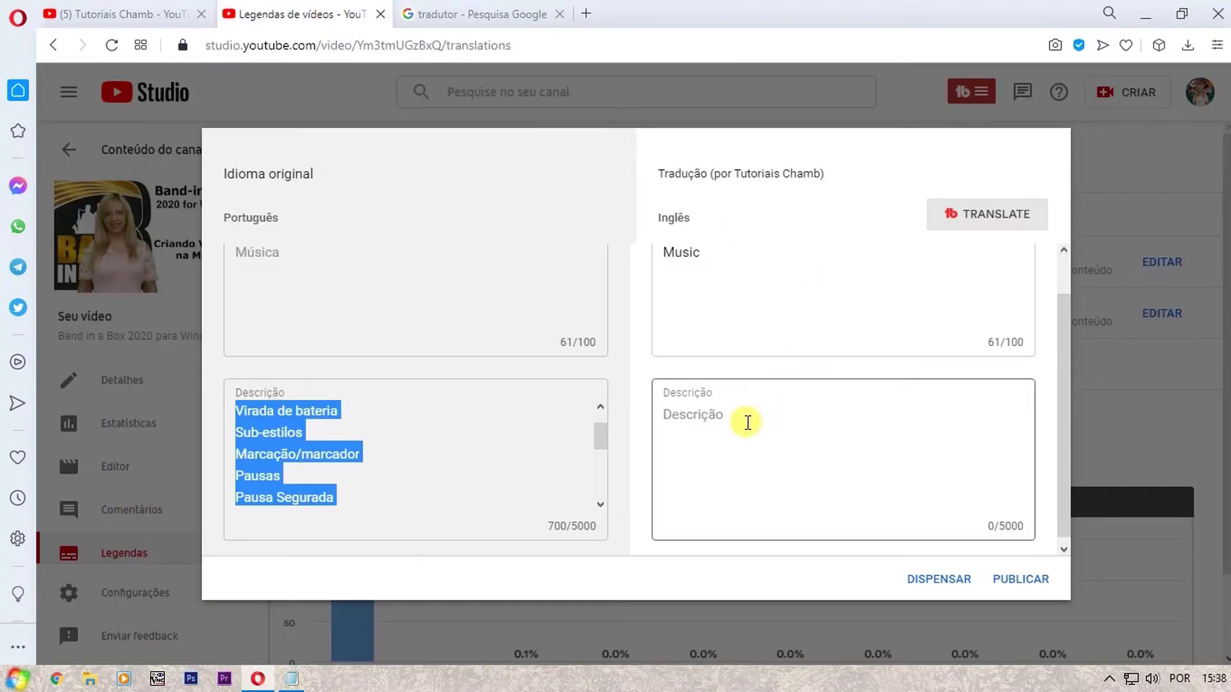
pyautogui.click(701, 413)
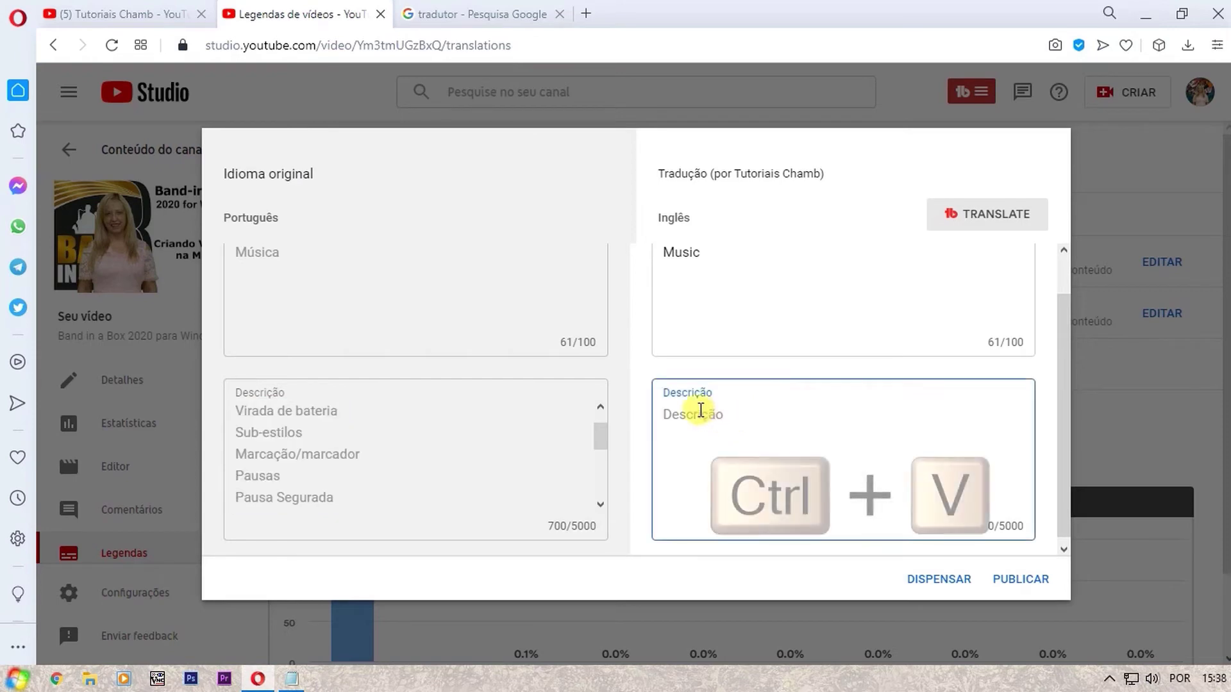
pyautogui.hotkey('ctrl', 'v')
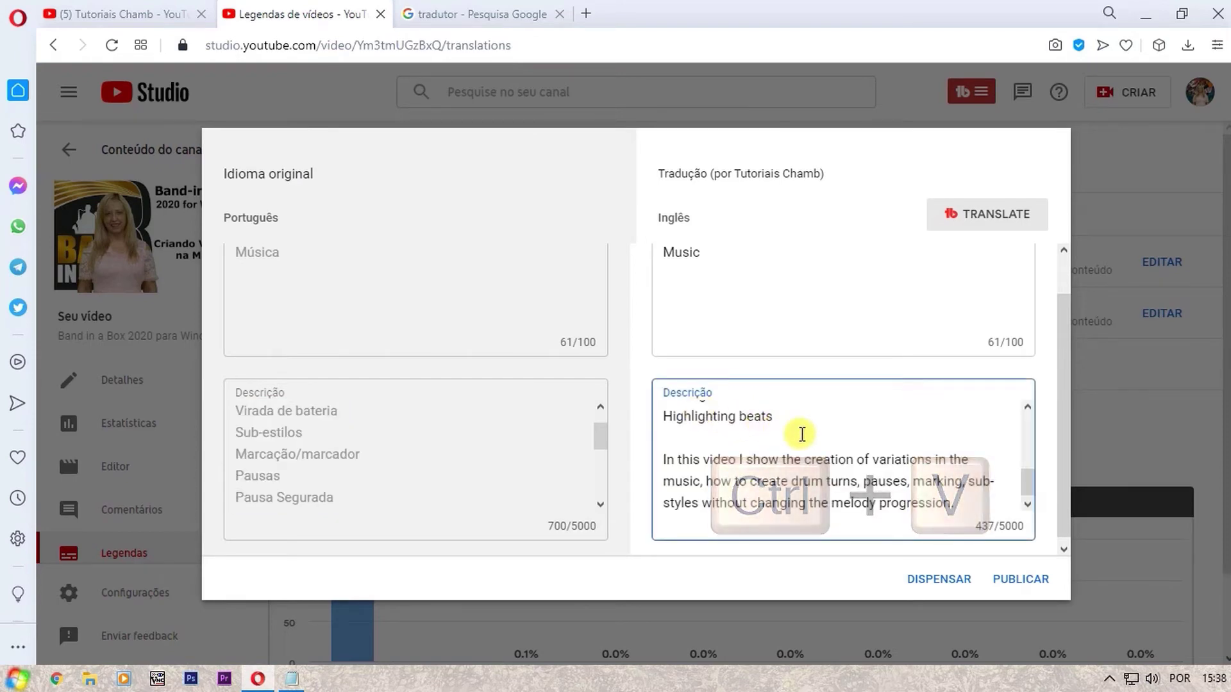
pyautogui.scroll(10, 874, 430)
pyautogui.scroll(2, 876, 440)
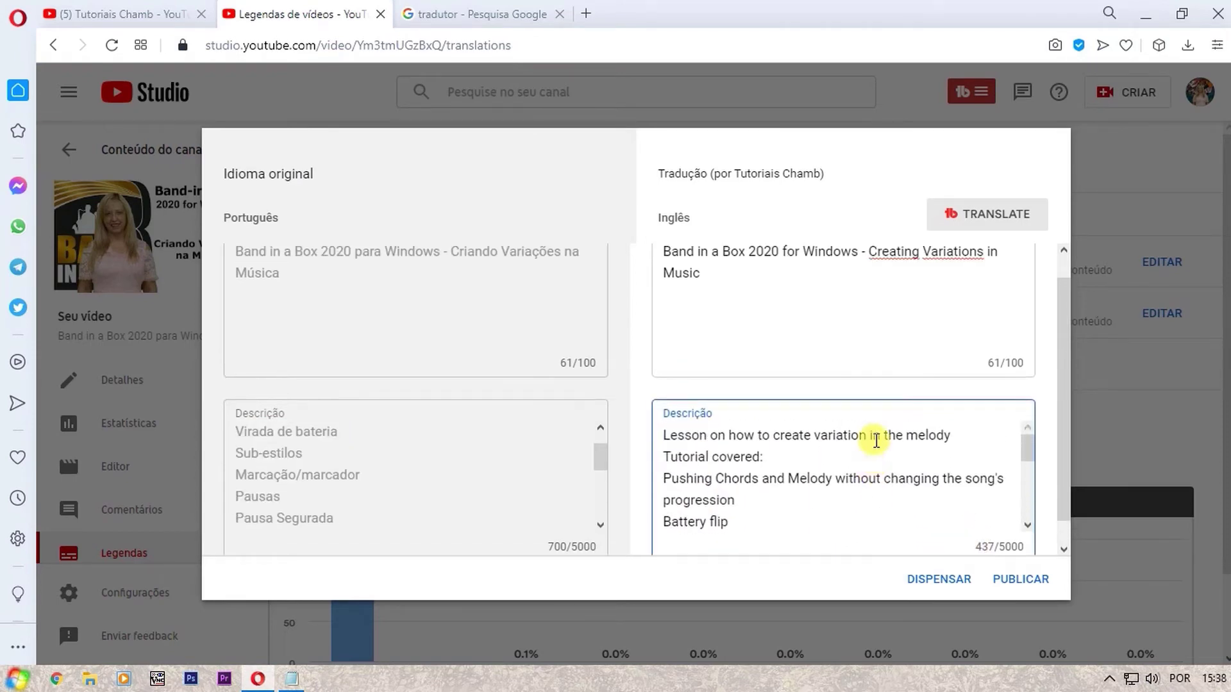
pyautogui.scroll(-5, 875, 481)
pyautogui.scroll(-5, 877, 481)
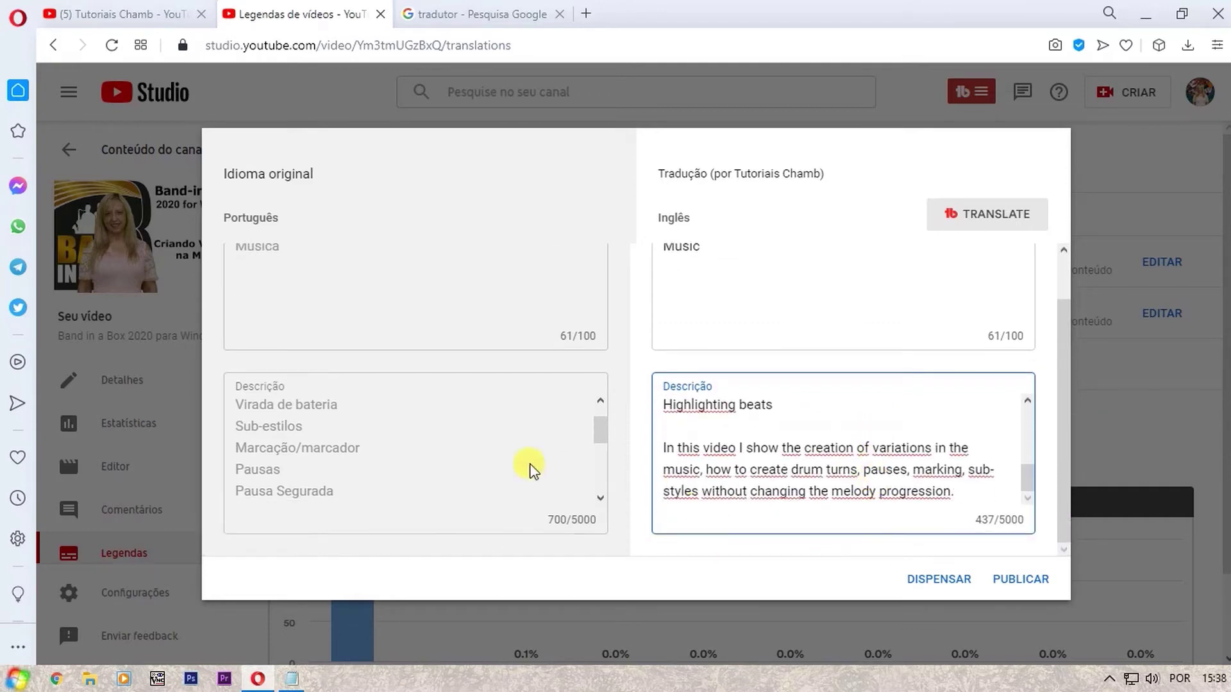
pyautogui.scroll(-5, 397, 494)
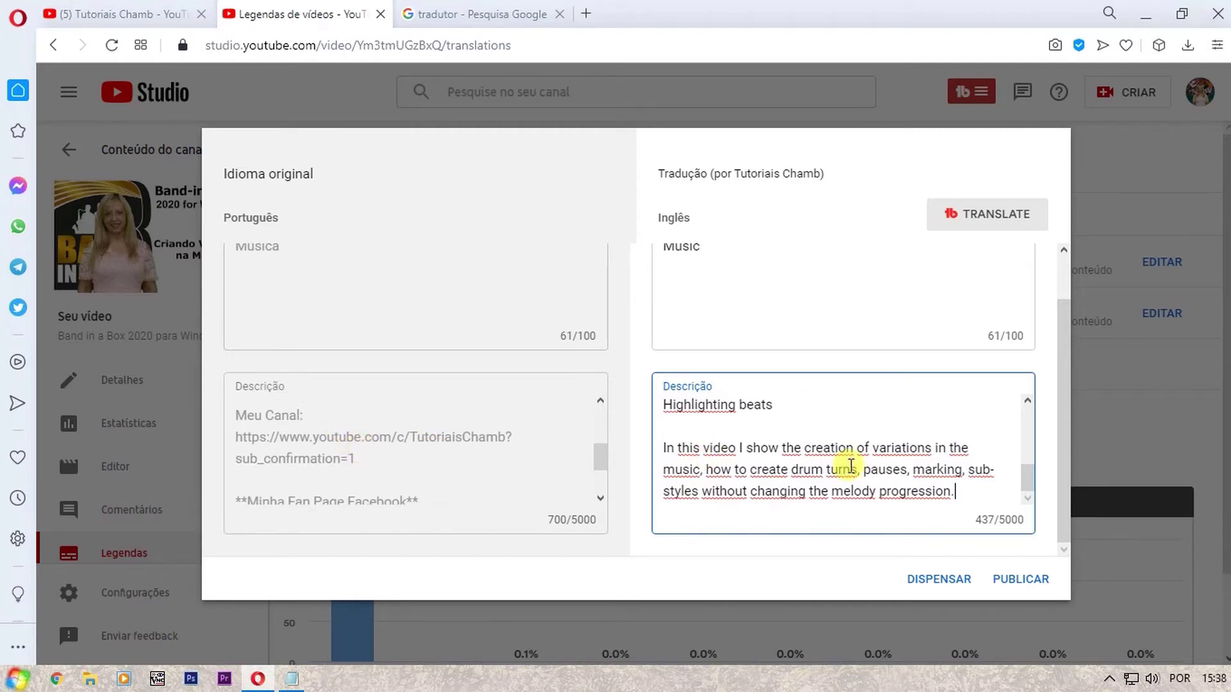
# Add a blank line after the English description's last paragraph, copy "Meu Canal:" from the original and translate it in place of the previous text
pyautogui.press('Return')
pyautogui.press('Return')
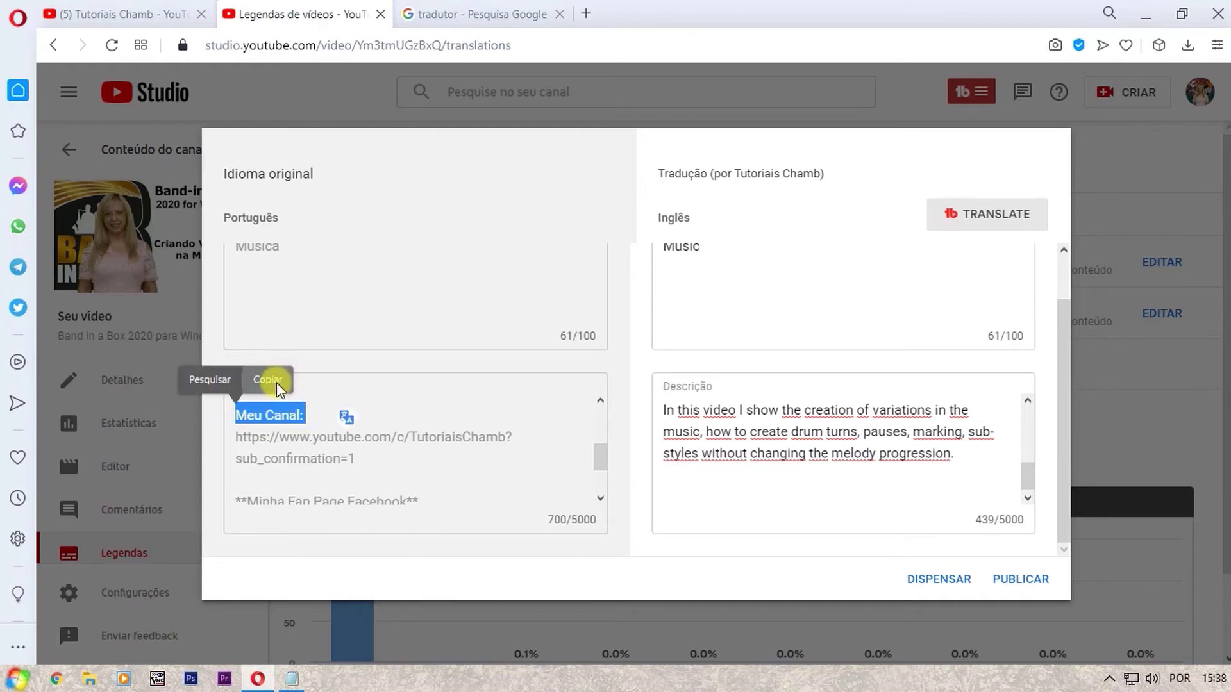
pyautogui.click(275, 382)
pyautogui.click(420, 14)
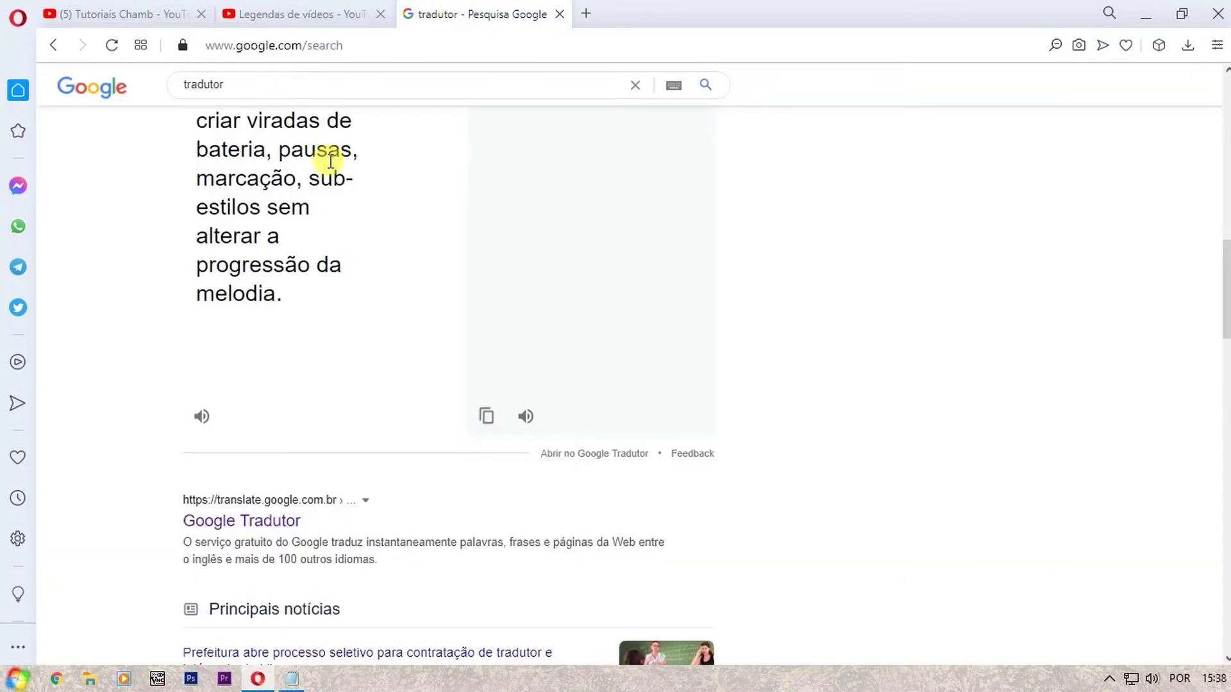
pyautogui.scroll(12, 330, 162)
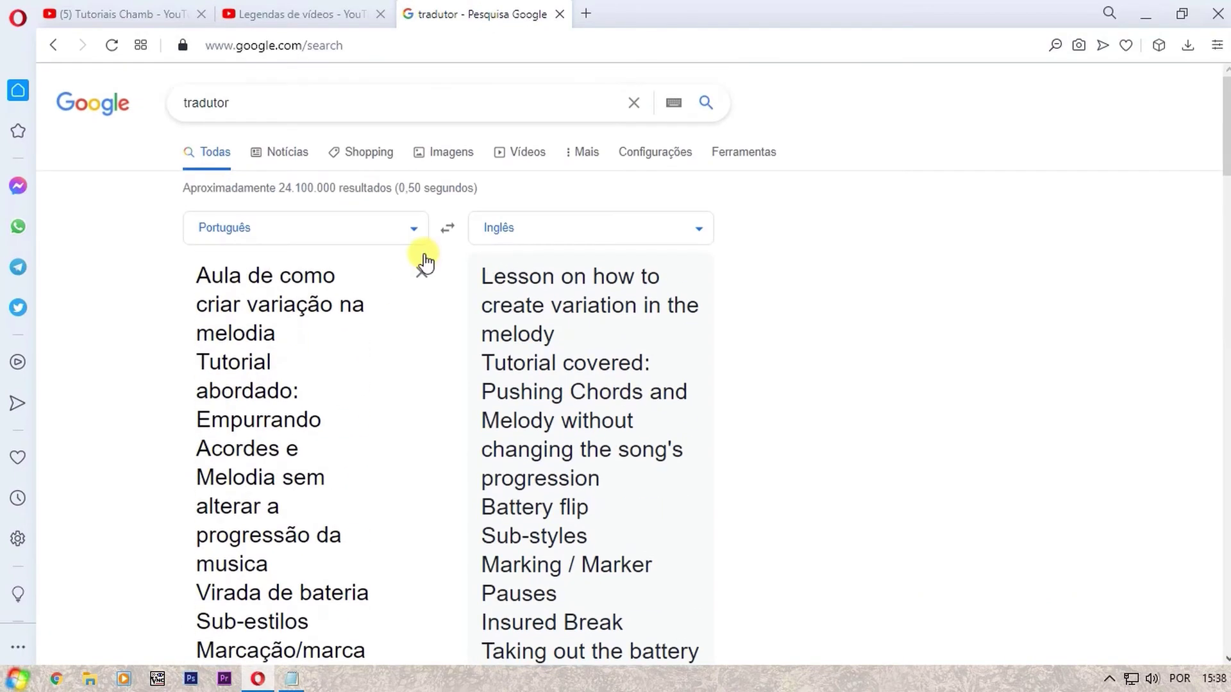
pyautogui.click(422, 268)
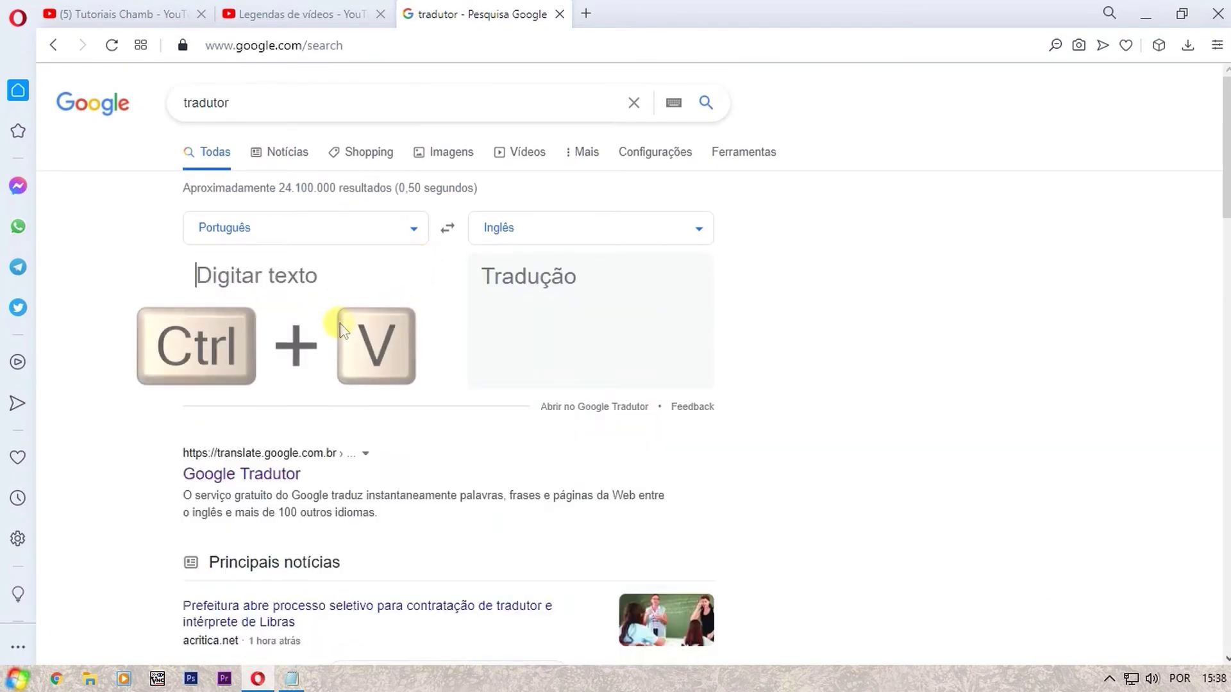
pyautogui.hotkey('ctrl', 'v')
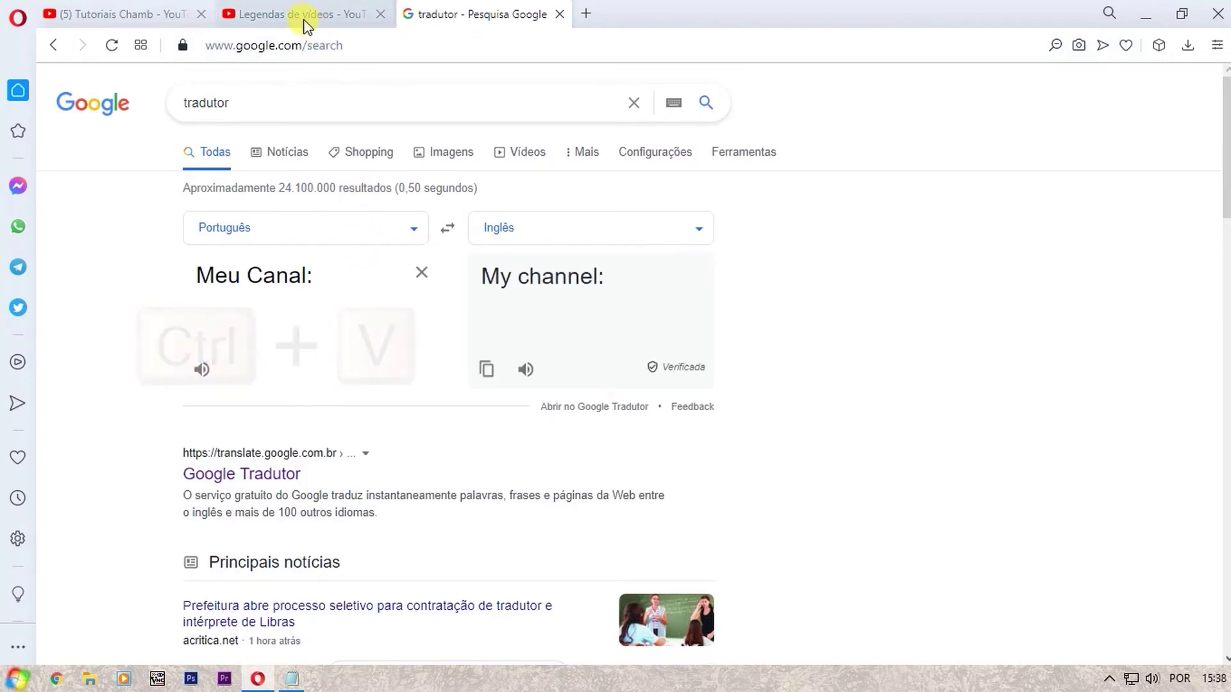
# Copy the word "Minha" from the original's Facebook fan page heading and add it on a new line below "Meu Canal:" in the translator
pyautogui.click(305, 25)
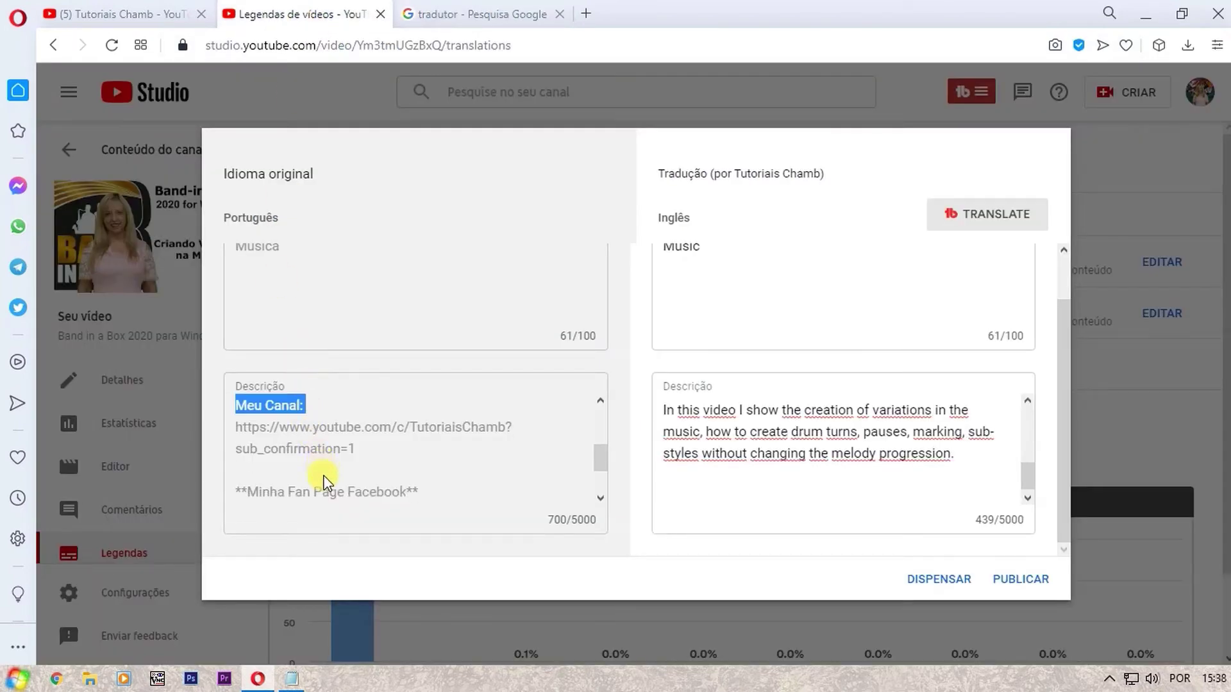
pyautogui.scroll(-2, 324, 480)
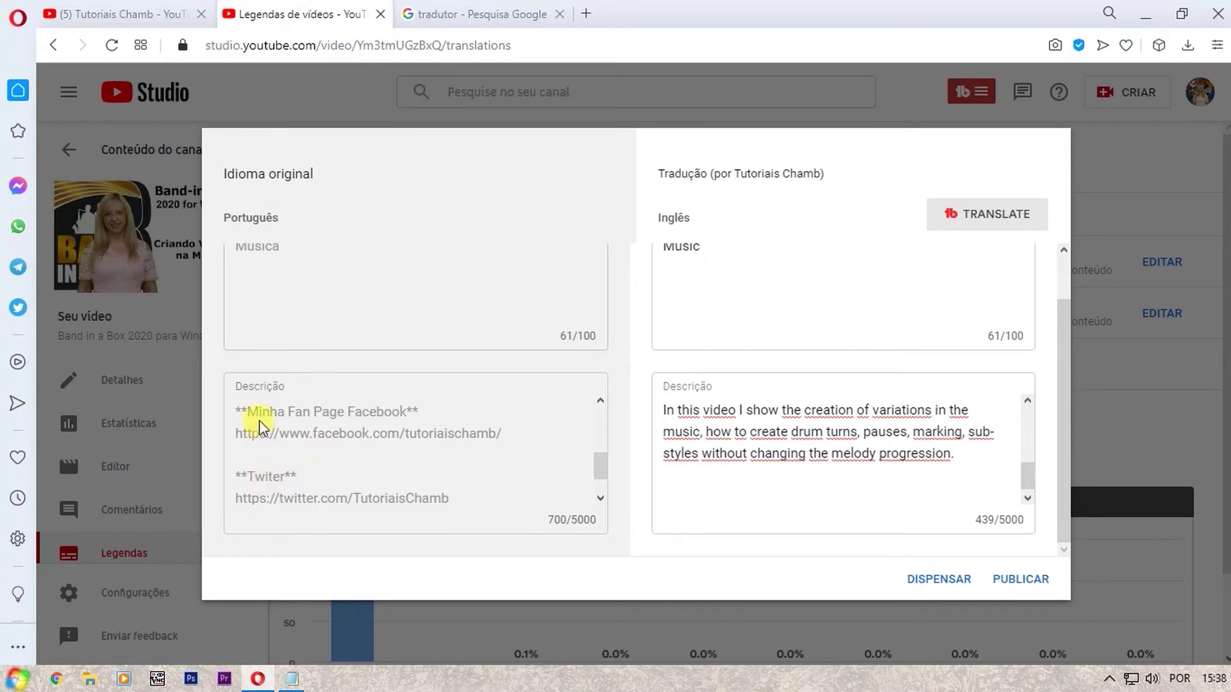
pyautogui.moveTo(249, 415); pyautogui.dragTo(281, 417)
pyautogui.hotkey('ctrl', 'c')
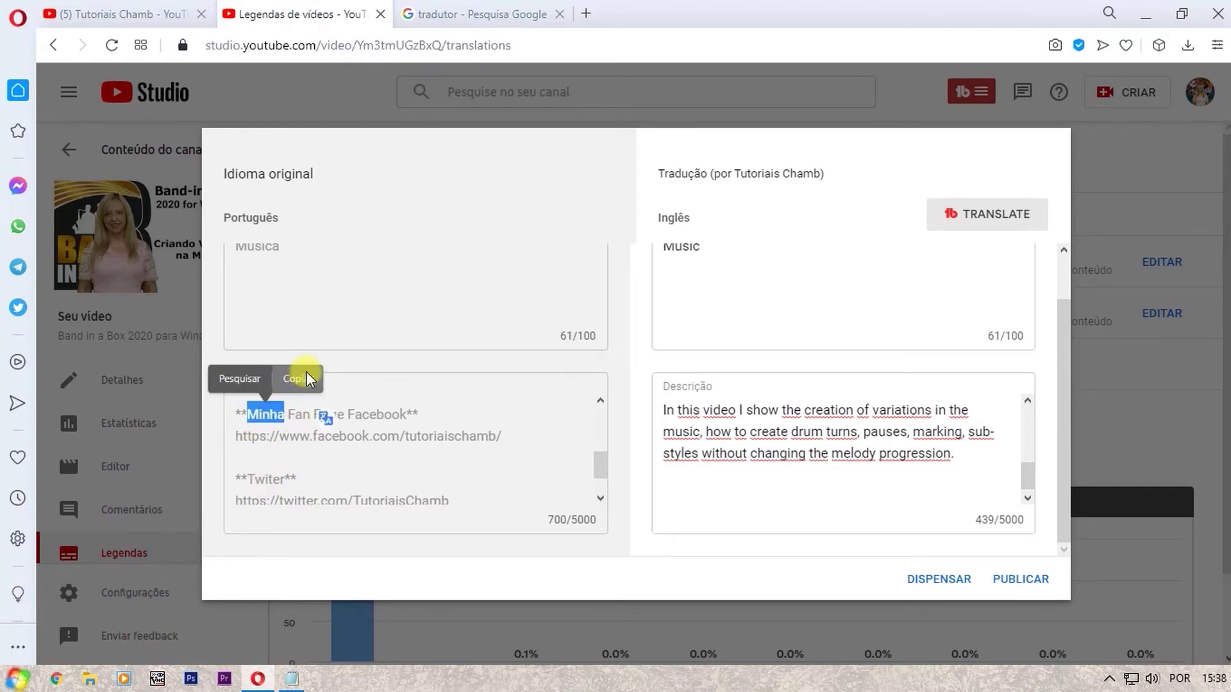
pyautogui.click(307, 372)
pyautogui.click(503, 14)
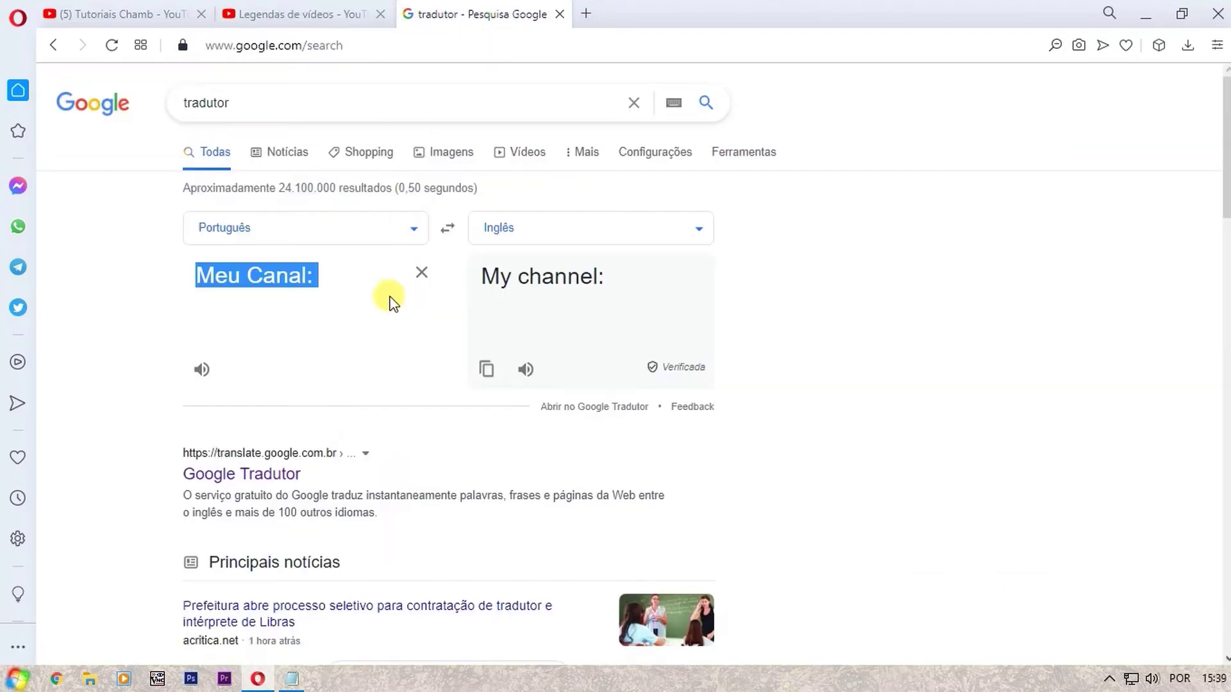
pyautogui.click(353, 275)
pyautogui.press('Return')
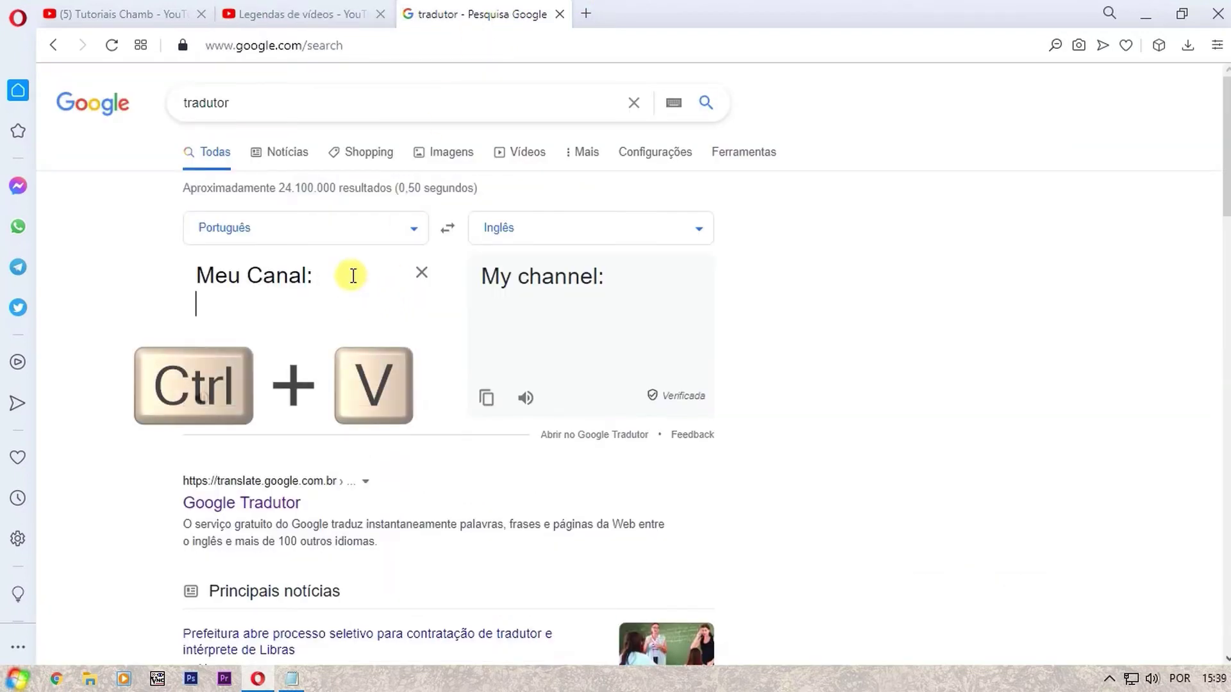
pyautogui.hotkey('ctrl', 'v')
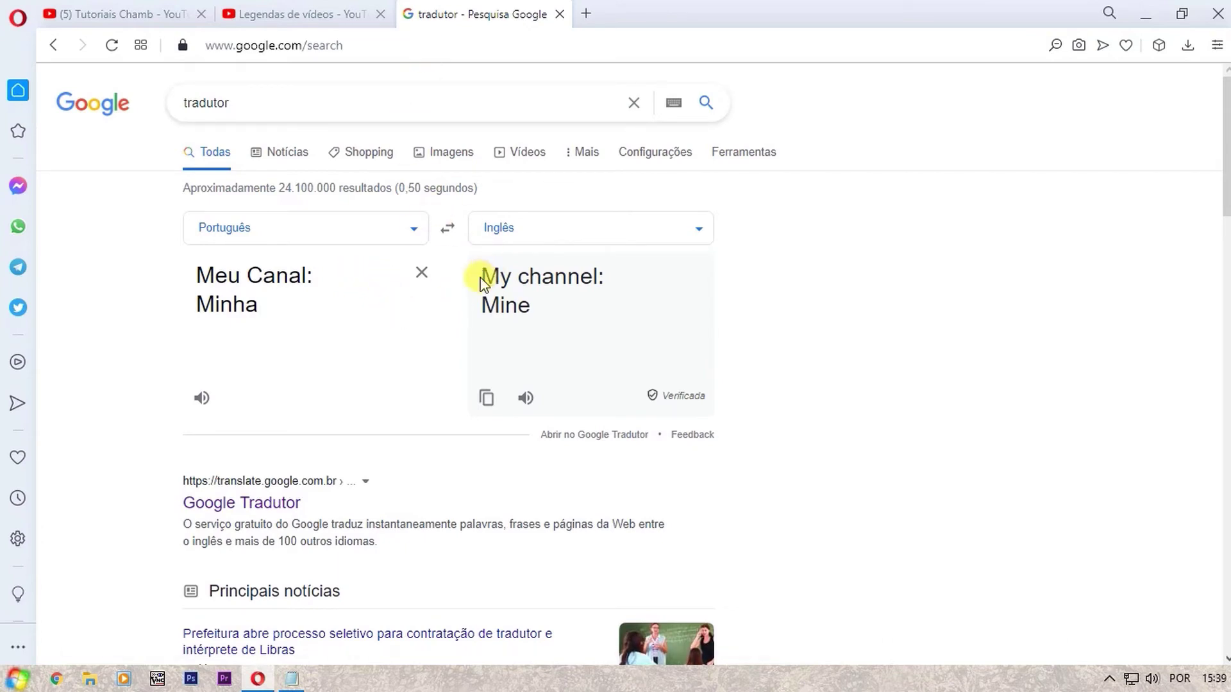
# Copy the translation "My channel:" and paste it at the end of the video's English description
pyautogui.moveTo(485, 276); pyautogui.dragTo(603, 276)
pyautogui.hotkey('ctrl', 'c')
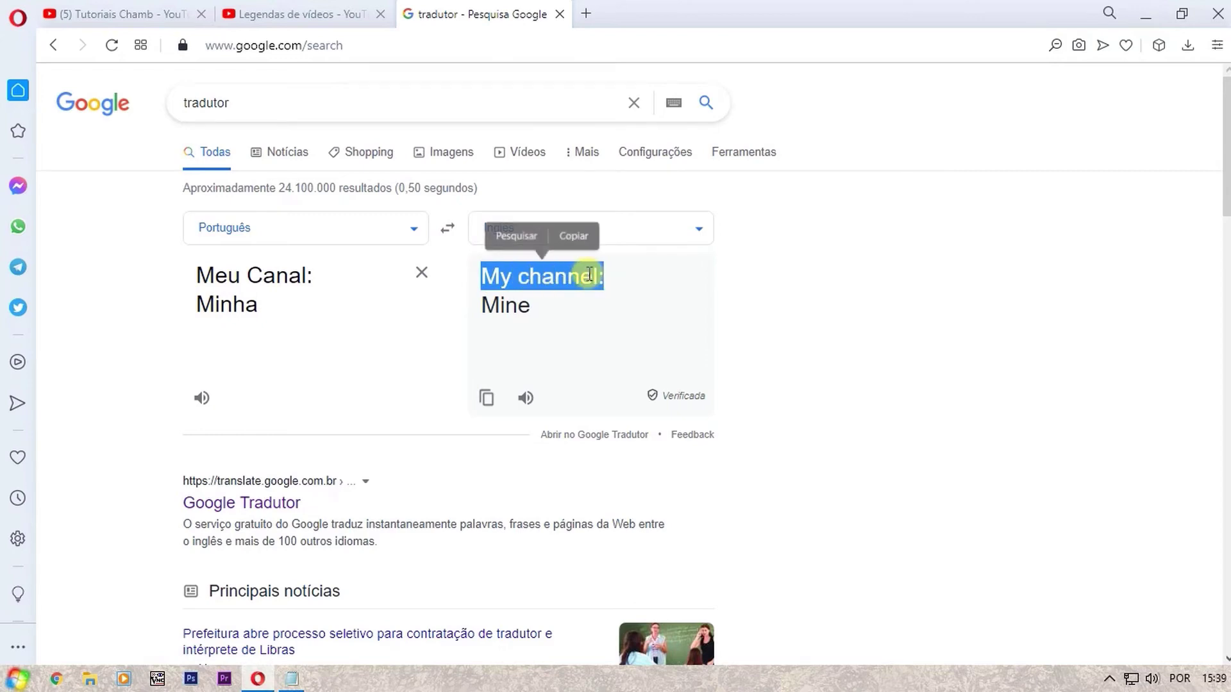
pyautogui.click(572, 230)
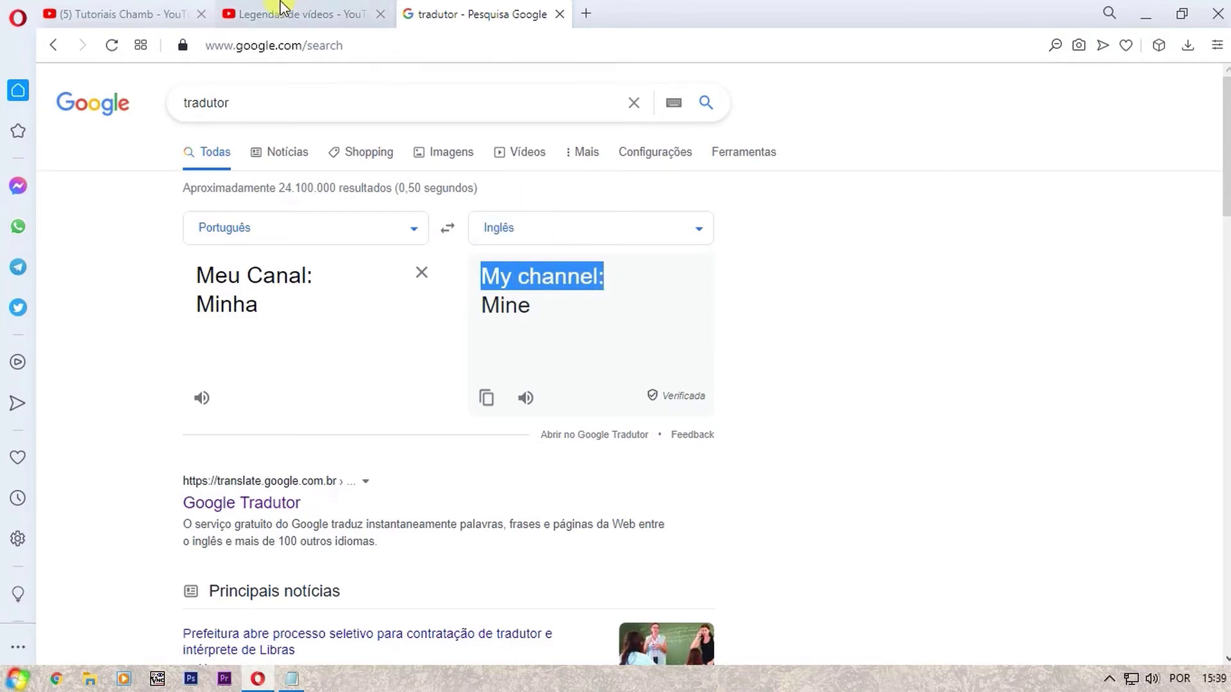
pyautogui.click(290, 14)
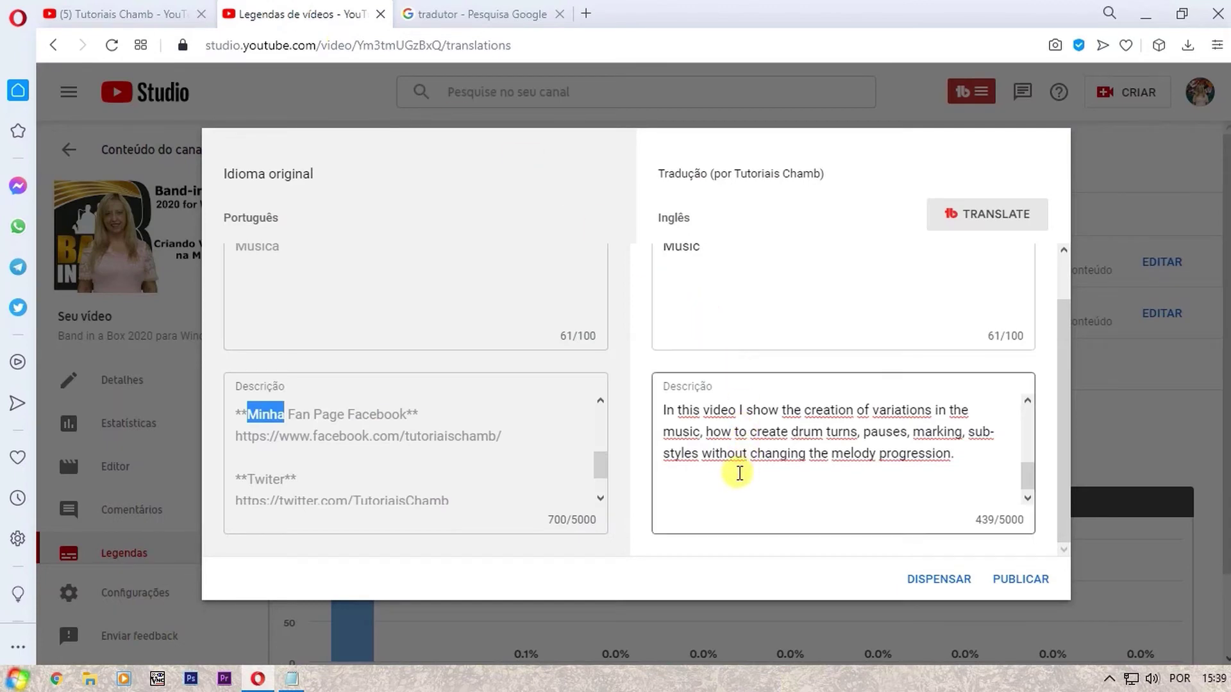
pyautogui.click(726, 493)
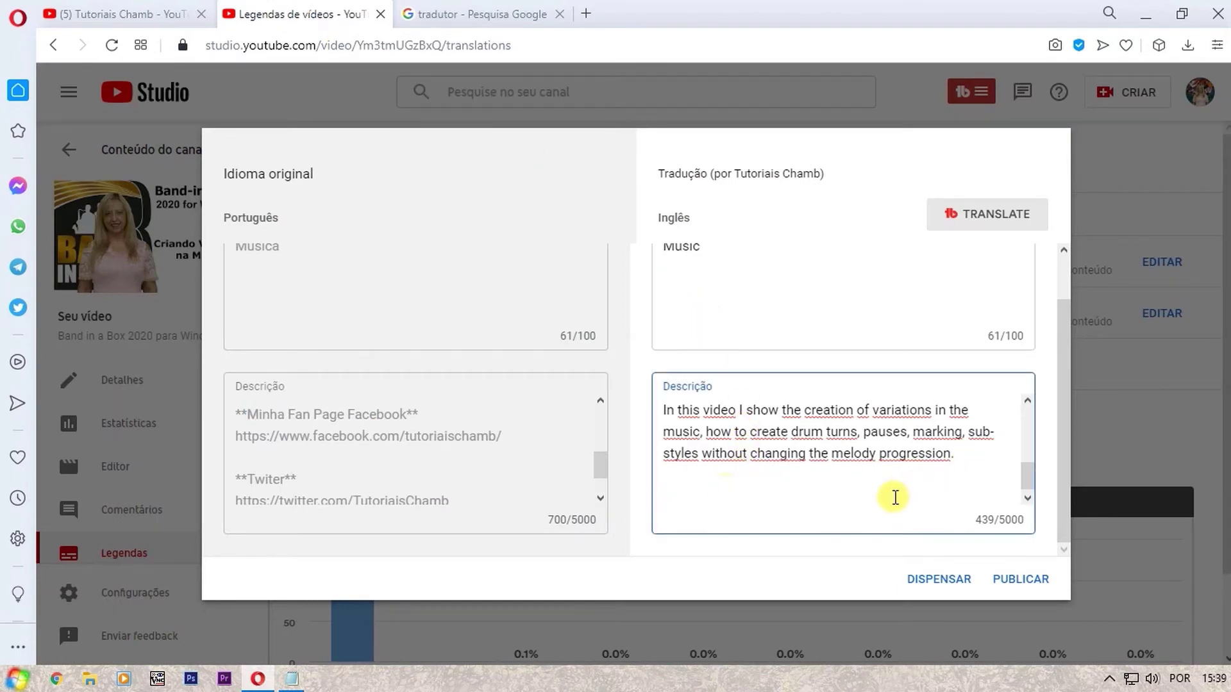
pyautogui.hotkey('ctrl', 'v')
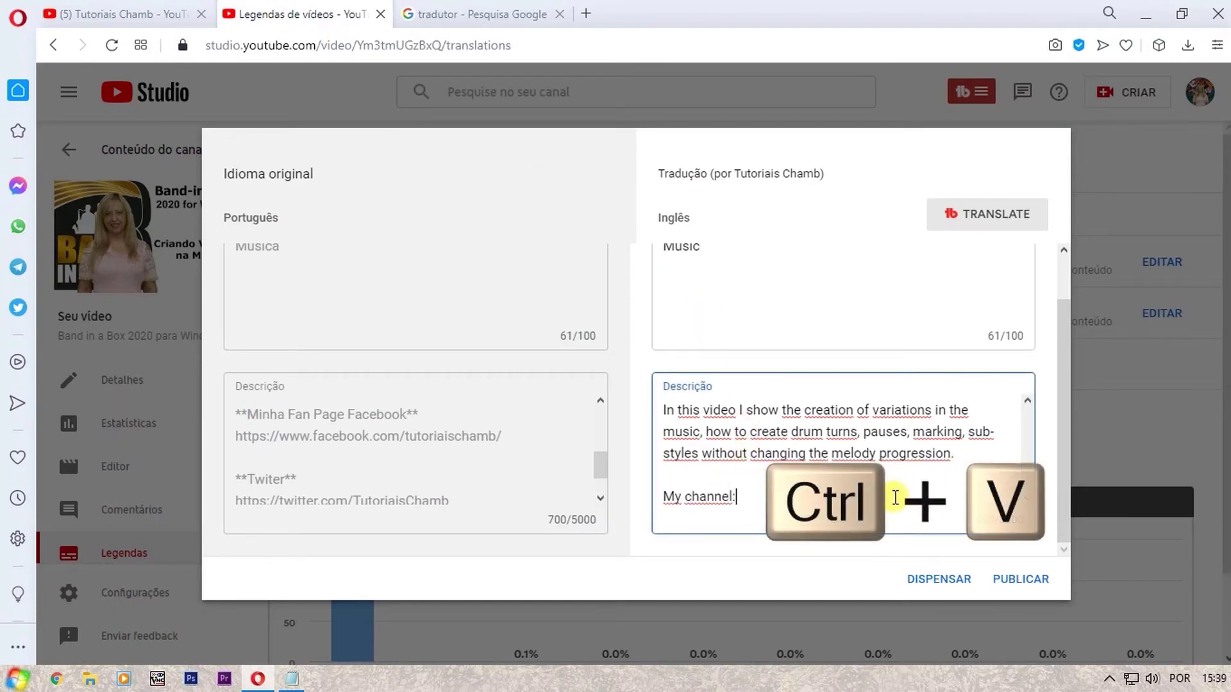
# Copy the YouTube channel link from the original description below "My channel:" in the English one, followed by a blank line
pyautogui.scroll(2, 321, 439)
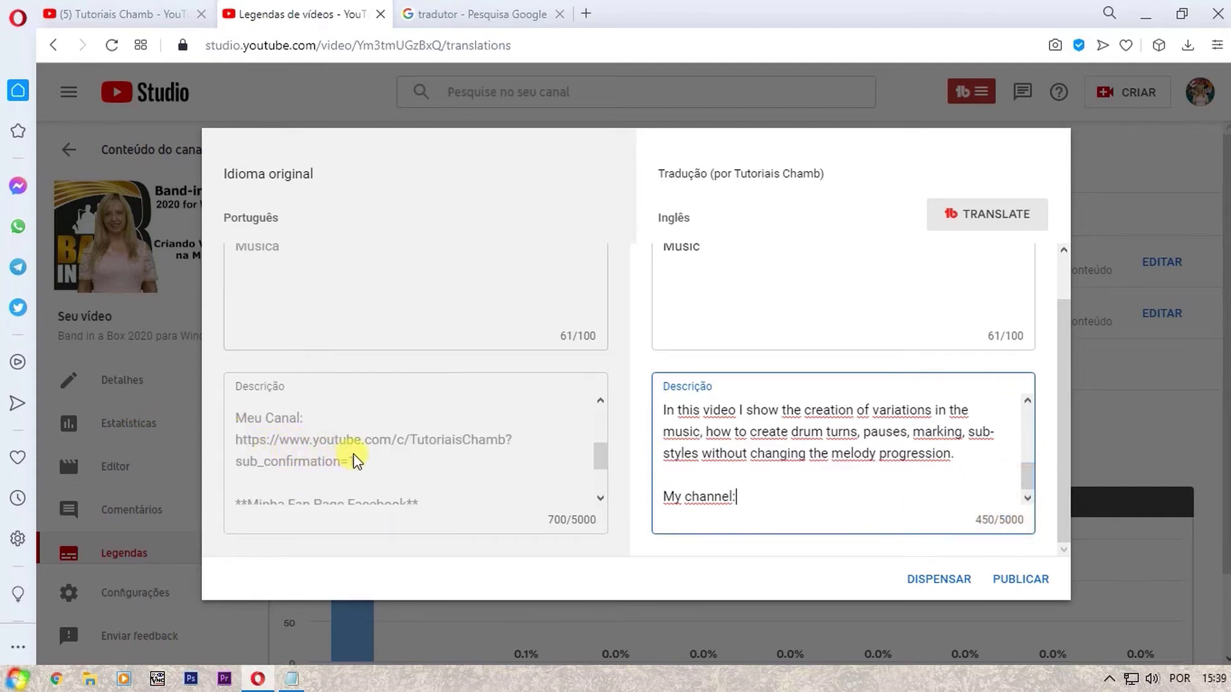
pyautogui.tripleClick(372, 459)
pyautogui.hotkey('ctrl', 'c')
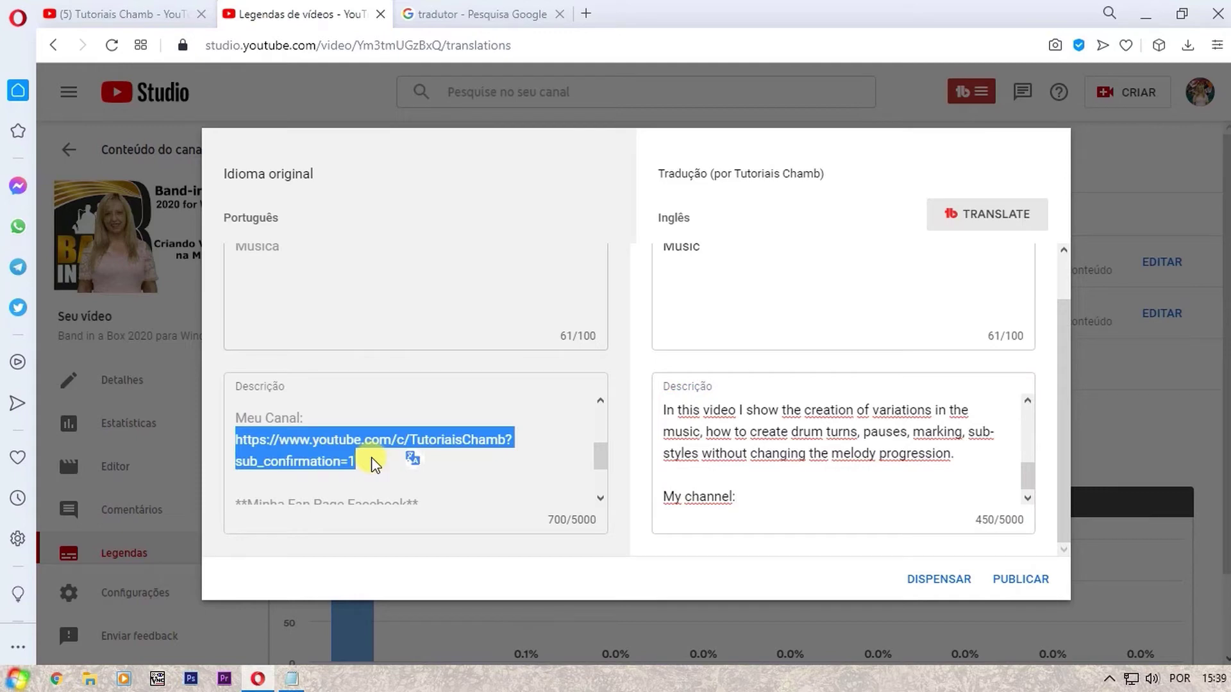
pyautogui.click(733, 517)
pyautogui.click(759, 498)
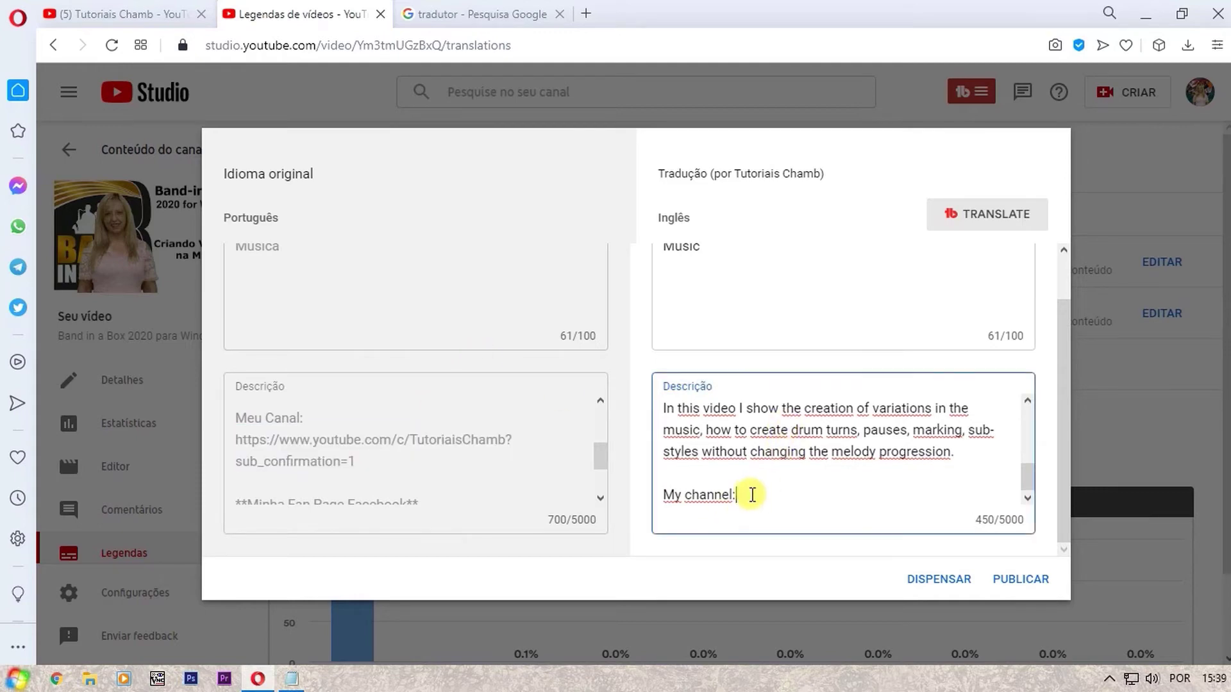
pyautogui.press('Return')
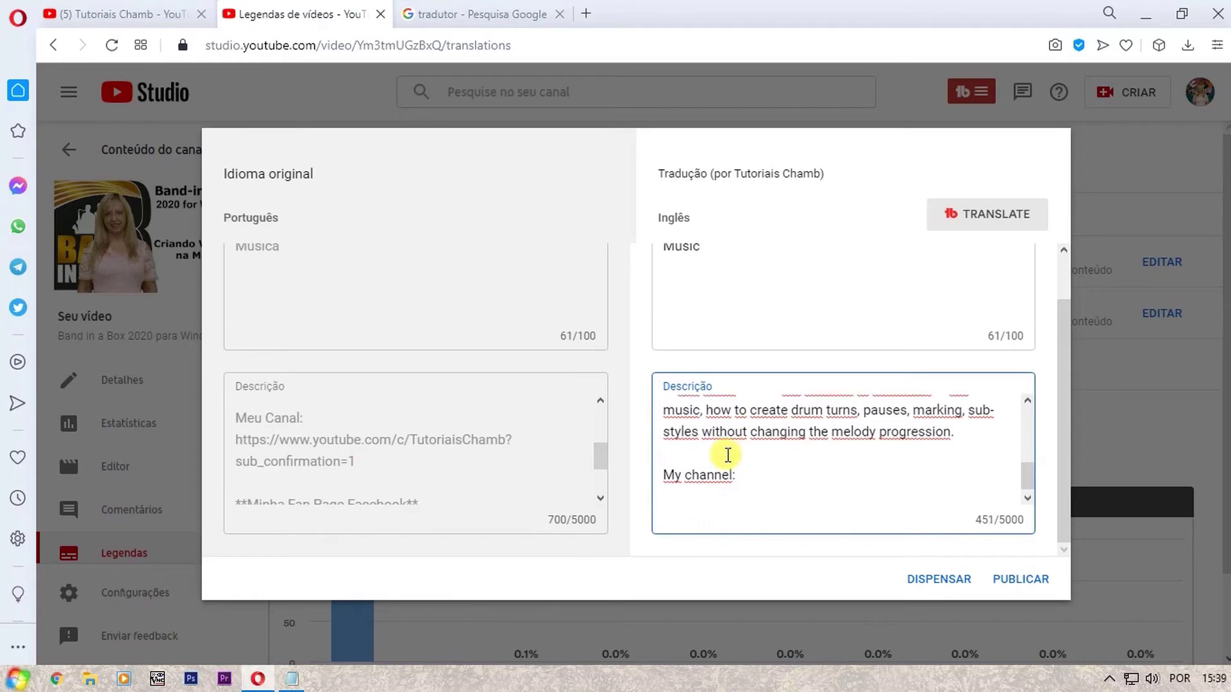
pyautogui.hotkey('ctrl', 'v')
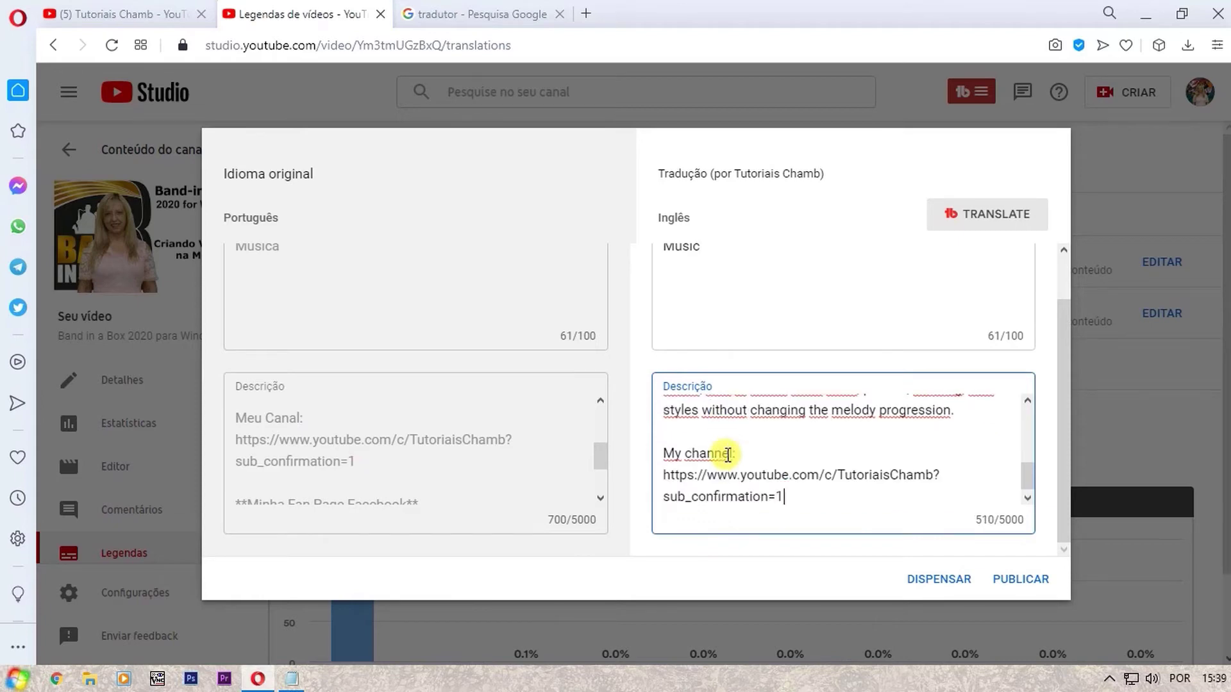
pyautogui.press('Return')
pyautogui.press('Return')
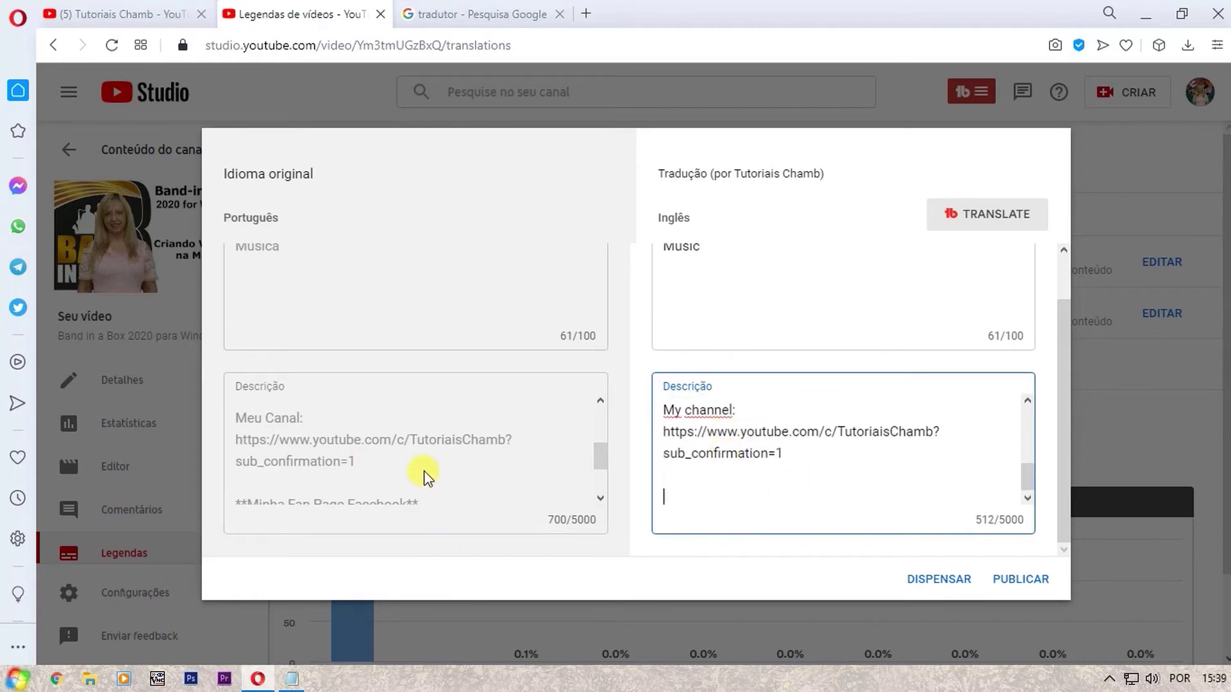
# Copy the rest of the original description from "**Minha Fan Page Facebook**" through the hashtags "#bandinabox #tutoriaischamb"
pyautogui.scroll(-2, 423, 475)
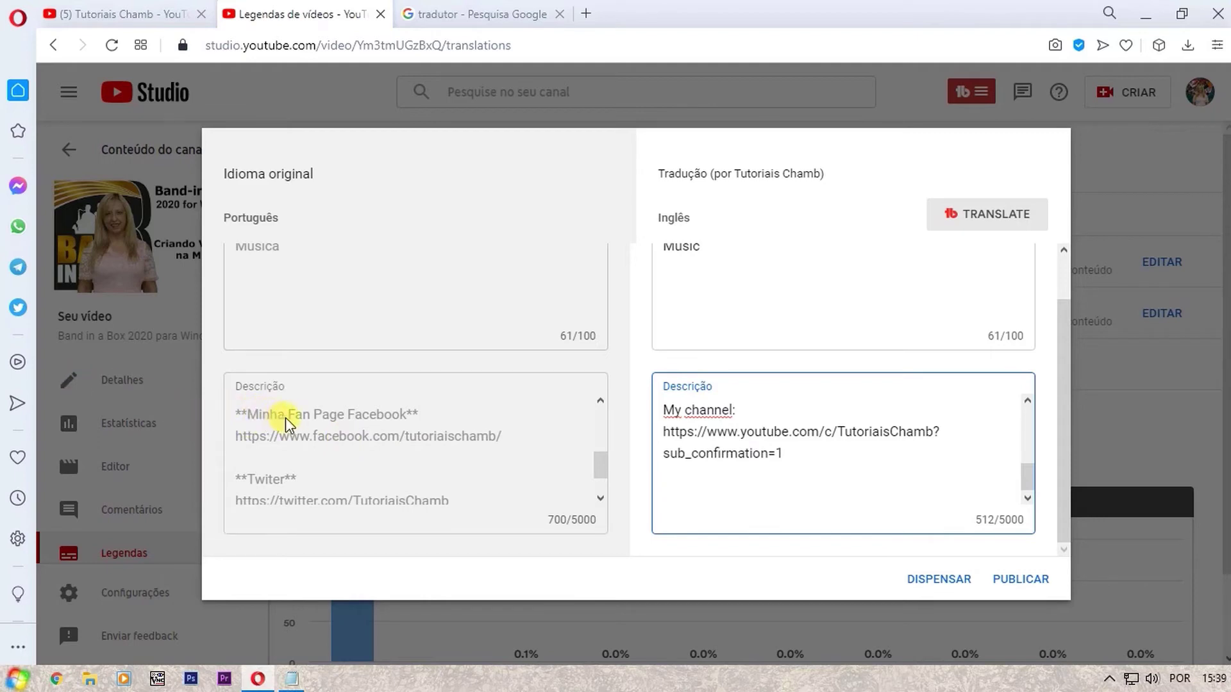
pyautogui.click(379, 512)
pyautogui.hotkey('ctrl', 'a')
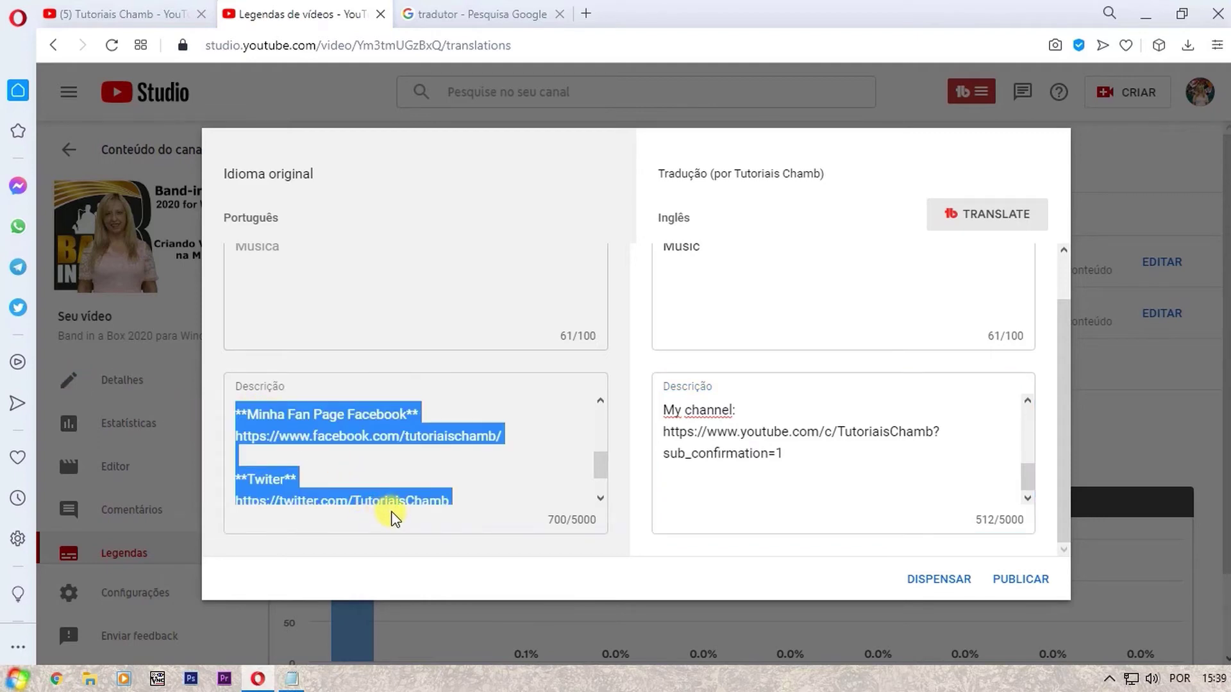
pyautogui.click(448, 493)
pyautogui.scroll(-3, 443, 494)
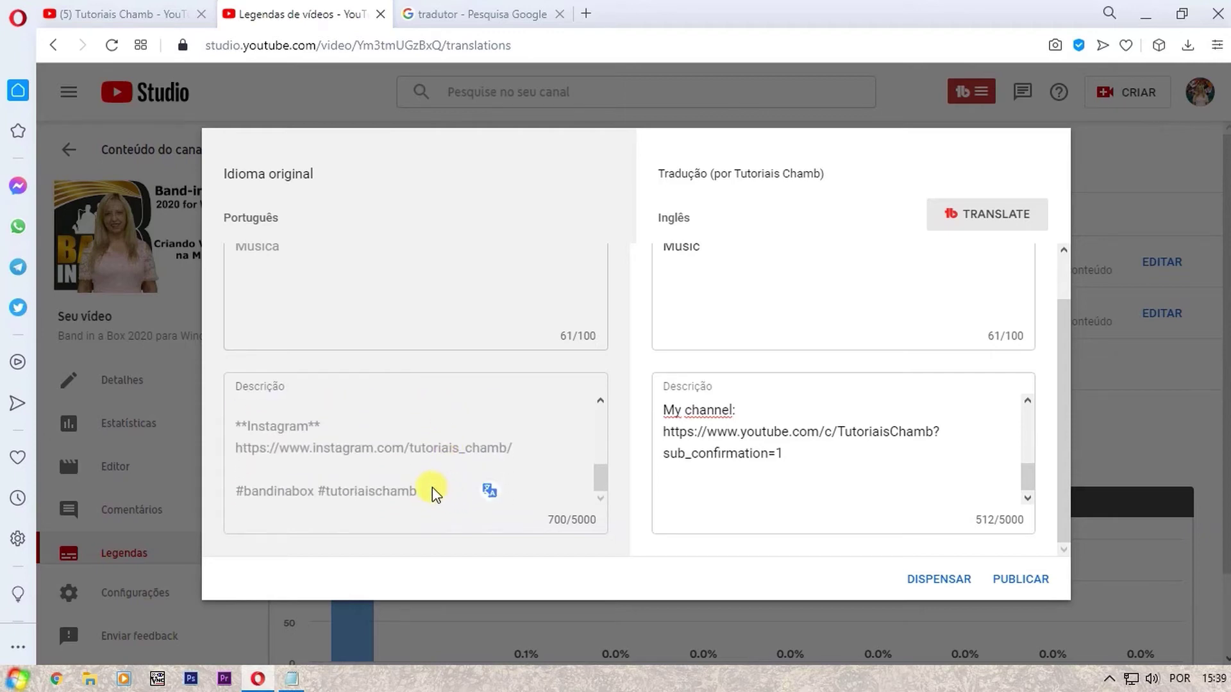
pyautogui.hotkey('shift', 'Right')
pyautogui.hotkey('shift', 'Right')
pyautogui.hotkey('shift', 'Right')
pyautogui.hotkey('shift', 'Right')
pyautogui.hotkey('shift', 'Right')
pyautogui.hotkey('shift', 'Right')
pyautogui.hotkey('shift', 'Right')
pyautogui.hotkey('shift', 'Right')
pyautogui.hotkey('shift', 'Right')
pyautogui.hotkey('shift', 'Right')
pyautogui.hotkey('shift', 'Right')
pyautogui.hotkey('shift', 'Right')
pyautogui.hotkey('shift', 'Right')
pyautogui.hotkey('shift', 'Right')
pyautogui.hotkey('shift', 'Right')
pyautogui.hotkey('shift', 'Right')
pyautogui.hotkey('shift', 'Right')
pyautogui.hotkey('shift', 'Right')
pyautogui.hotkey('shift', 'Right')
pyautogui.hotkey('shift', 'Right')
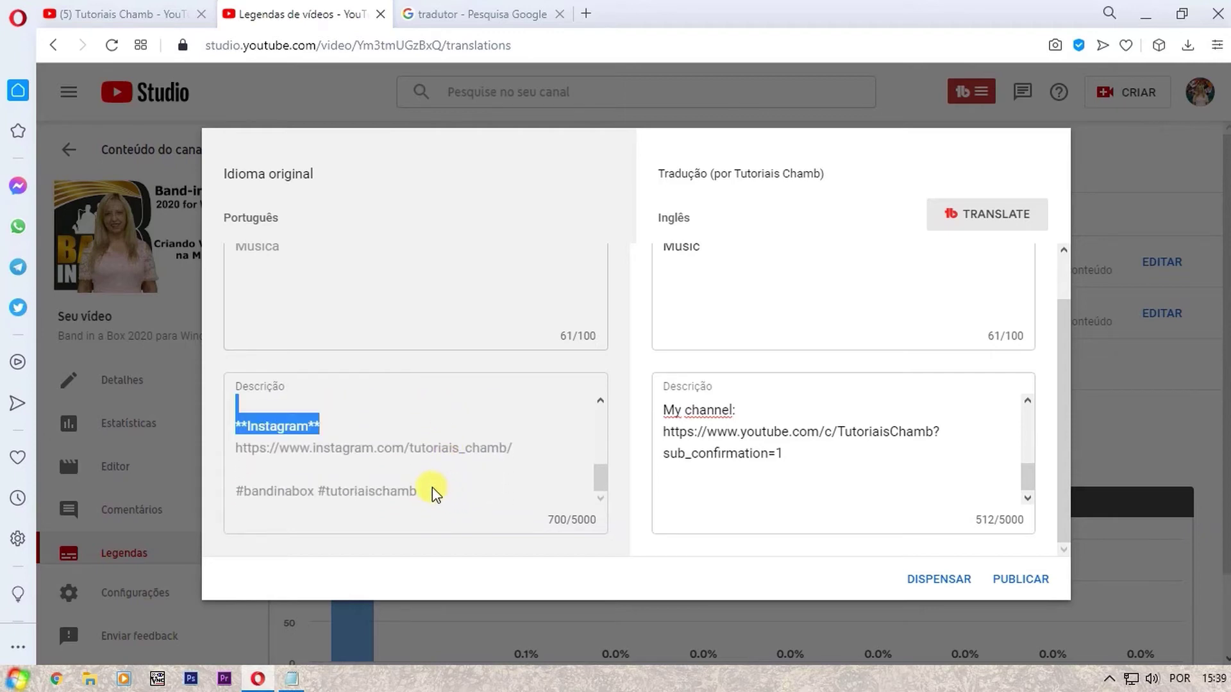
pyautogui.hotkey('shift', 'Down')
pyautogui.hotkey('shift', 'Down')
pyautogui.hotkey('ctrl', 'c')
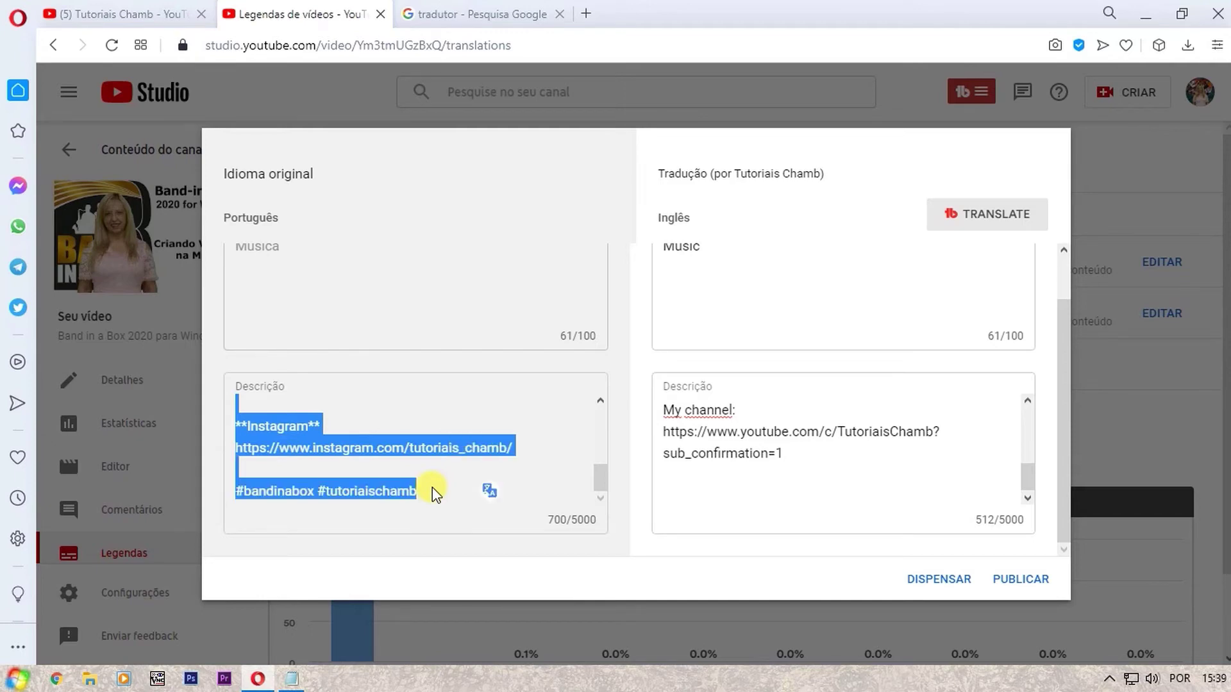
# Paste the copied social links and hashtags at the end of the English description, with a blank line before the fan page heading
pyautogui.click(742, 480)
pyautogui.hotkey('ctrl', 'v')
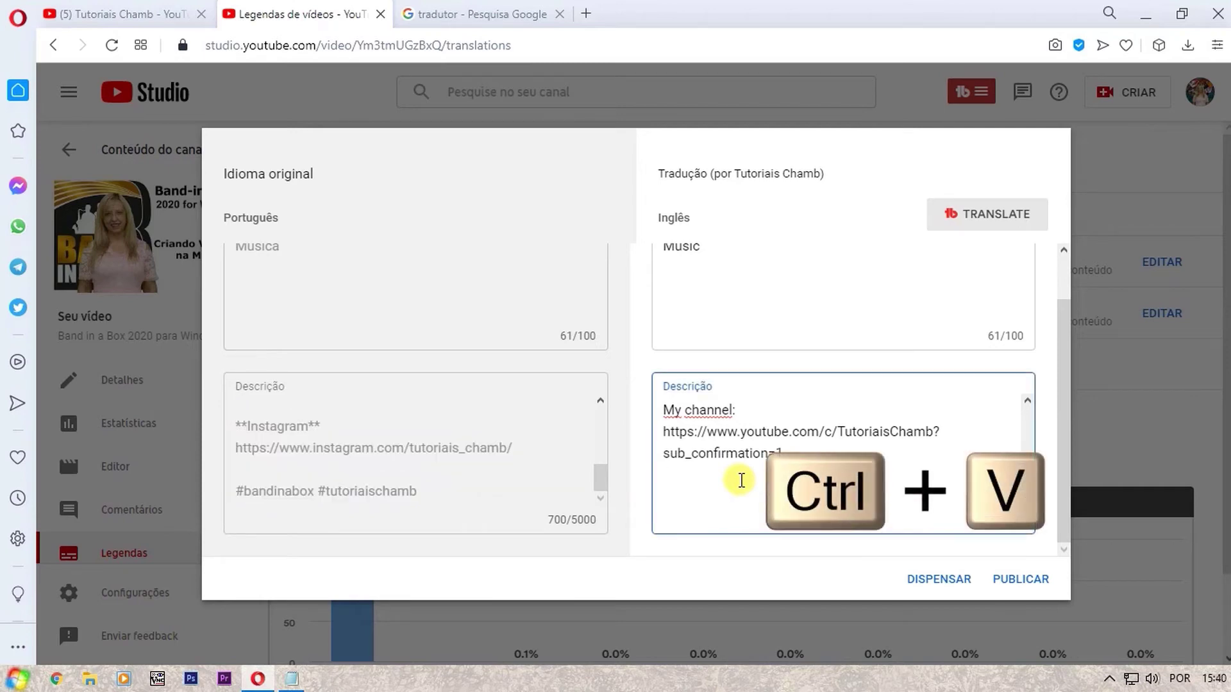
pyautogui.scroll(3, 738, 477)
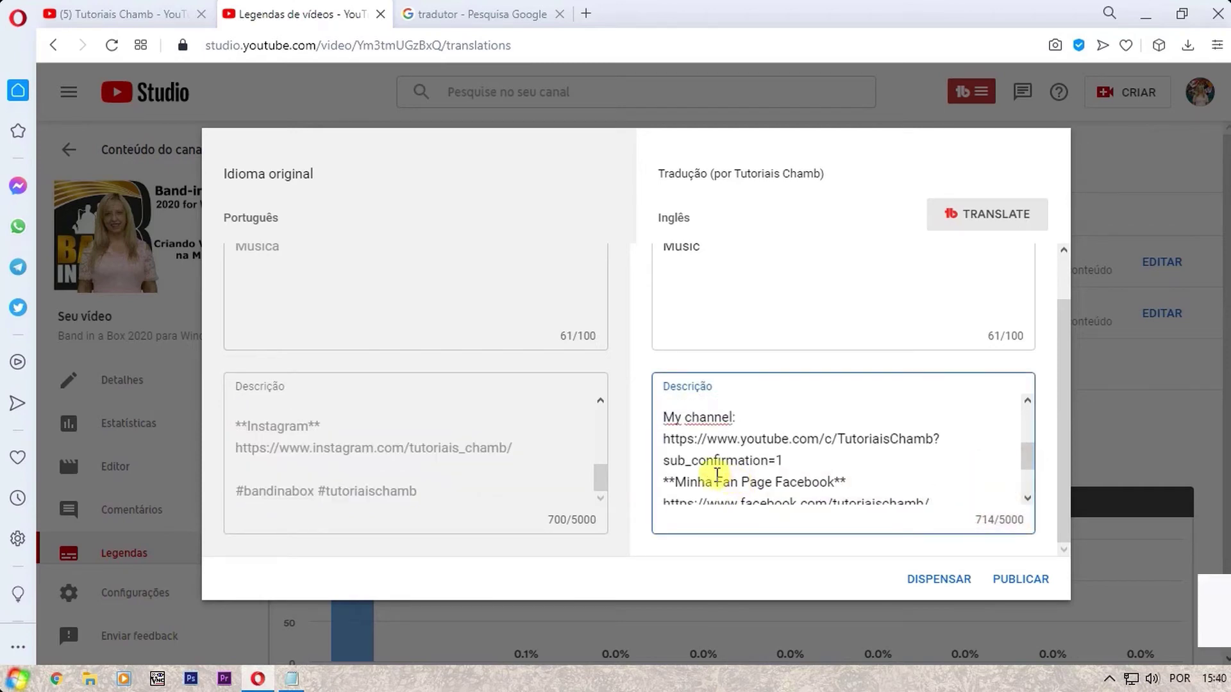
pyautogui.click(800, 459)
pyautogui.press('Return')
# Change "Minha" to "Mine" in the English description's Facebook fan page heading and check the word against the translator
pyautogui.scroll(-3, 797, 459)
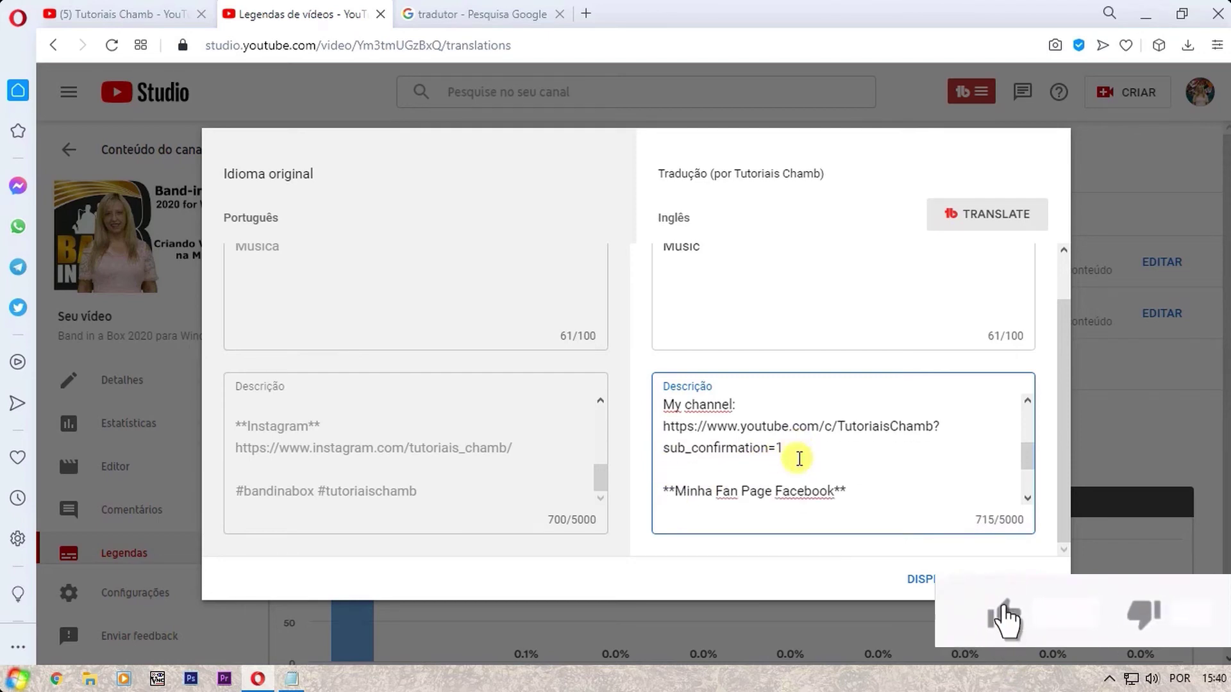
pyautogui.click(673, 414)
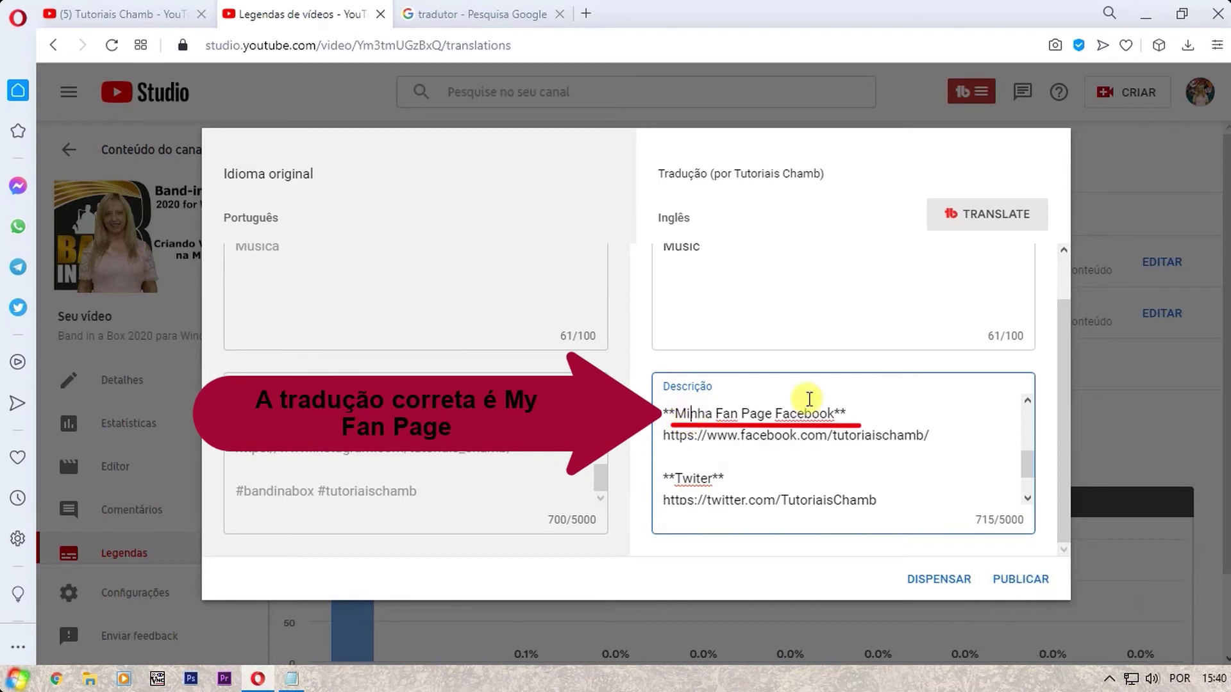
pyautogui.write('e')
pyautogui.press('Delete')
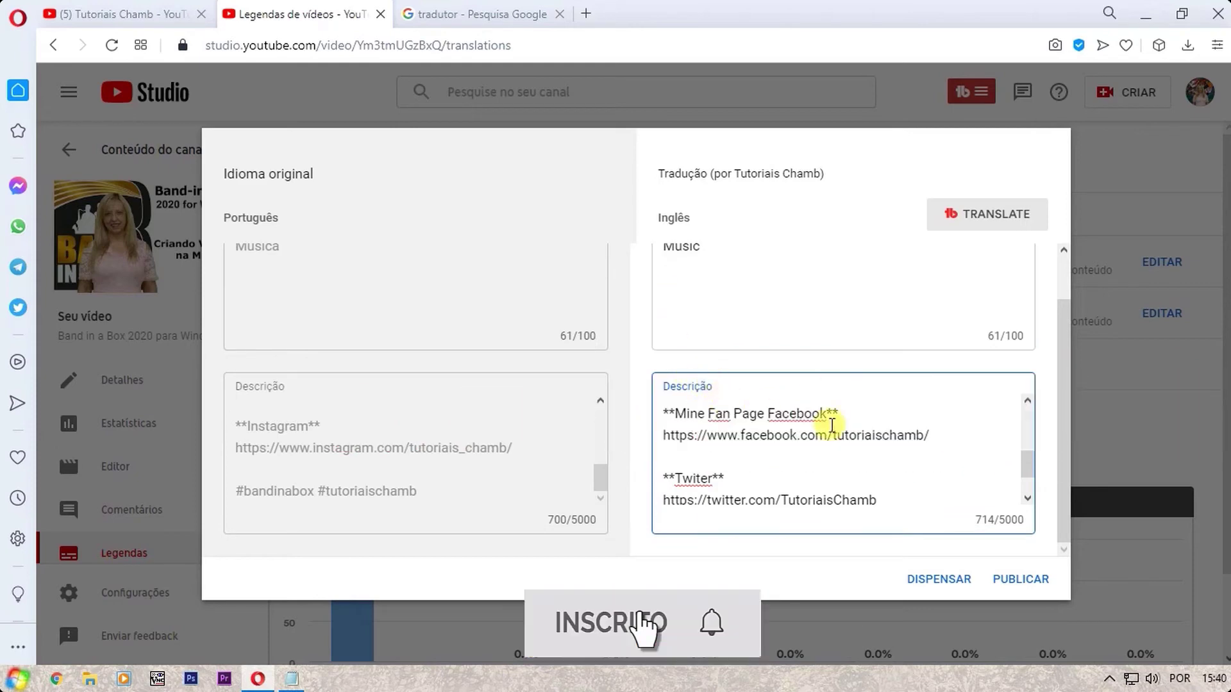
pyautogui.click(478, 14)
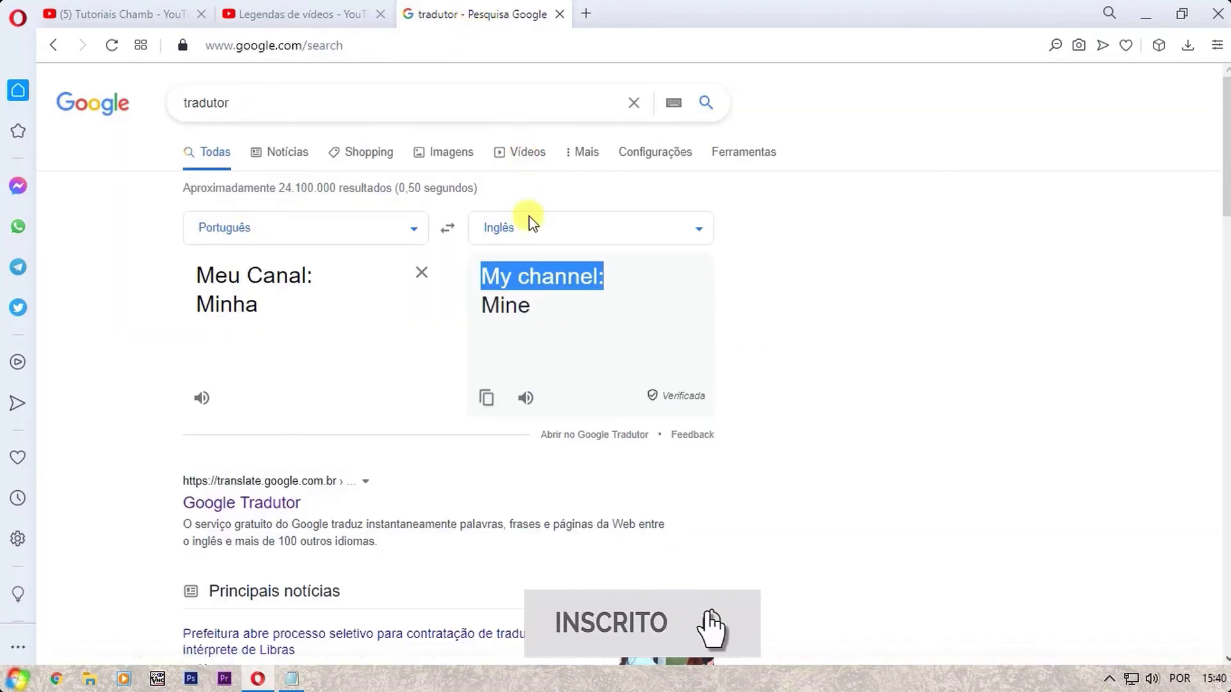
pyautogui.click(497, 249)
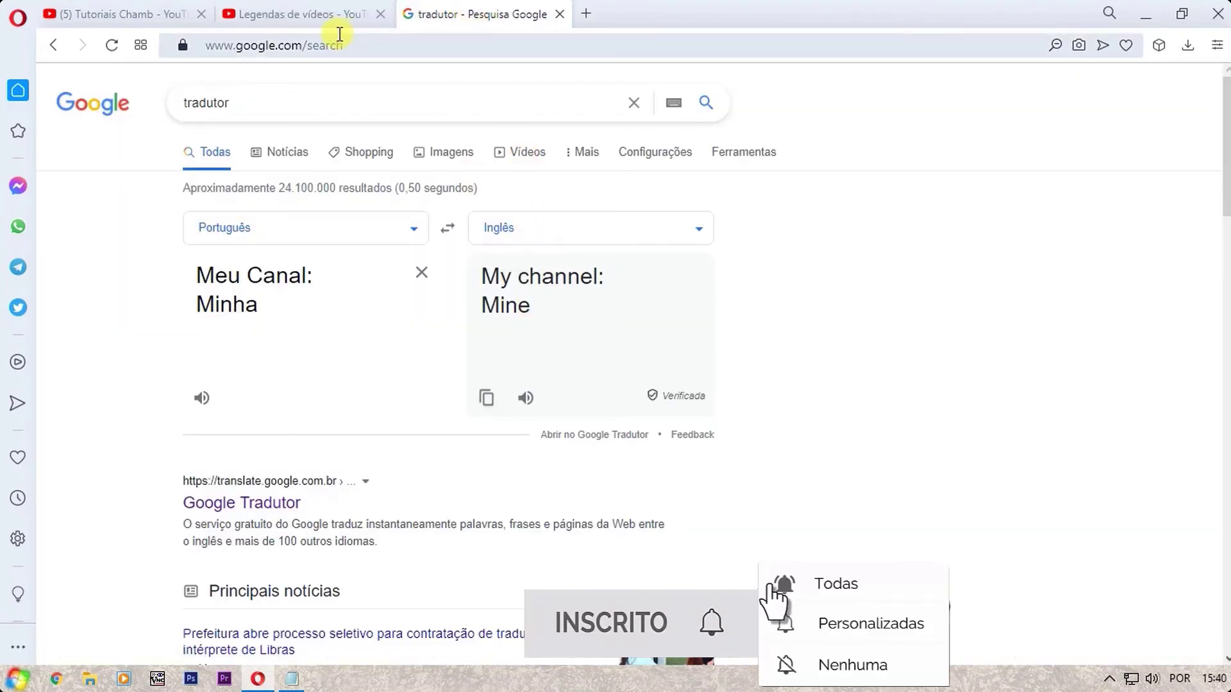
pyautogui.click(323, 16)
pyautogui.click(816, 459)
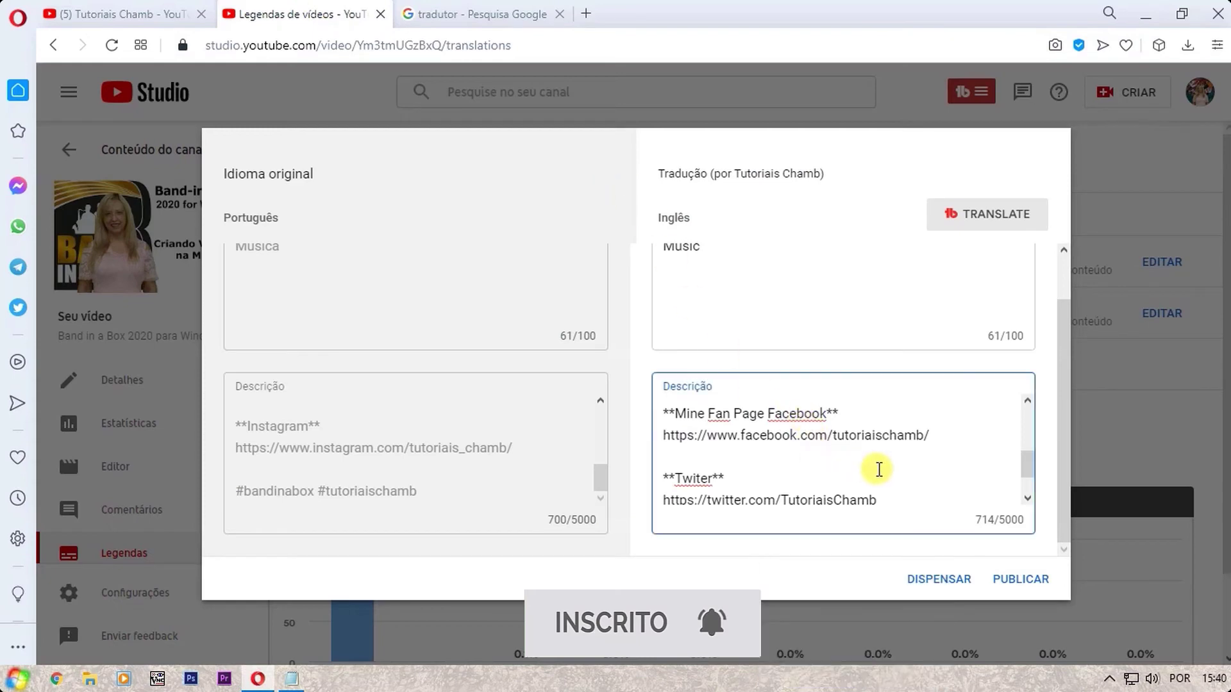
# Publish the English translation of the video's title and description after reviewing it from the beginning
pyautogui.scroll(2, 879, 470)
pyautogui.scroll(3, 879, 469)
pyautogui.scroll(1, 878, 470)
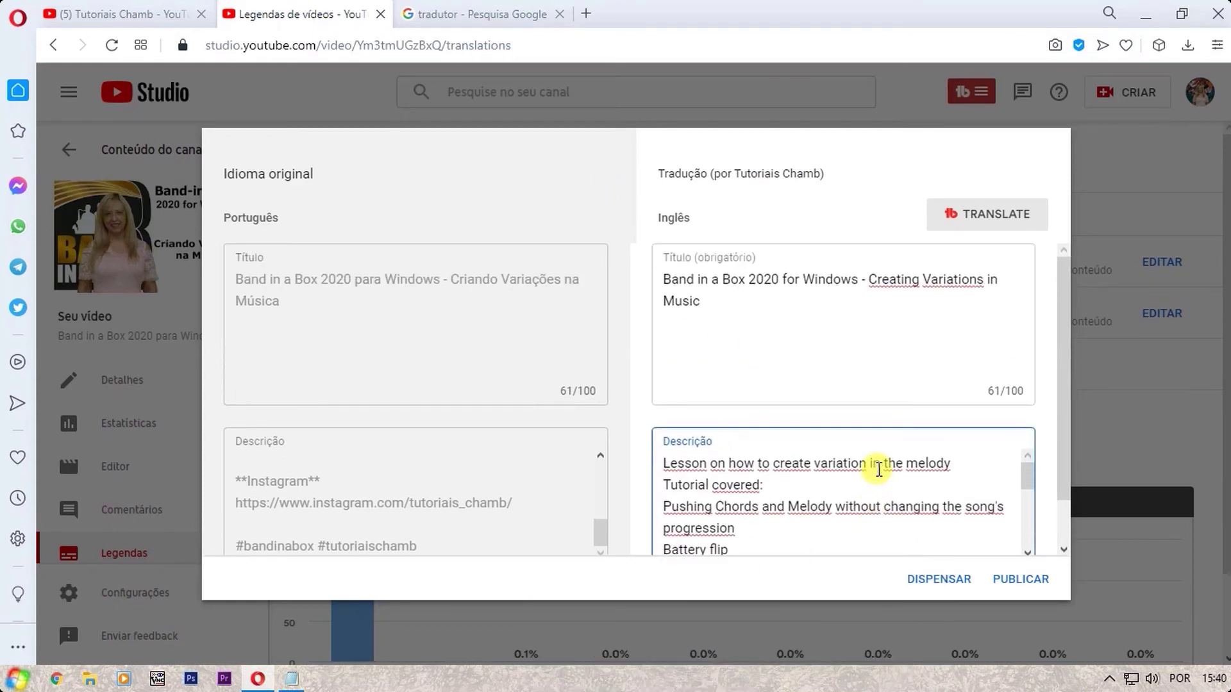
pyautogui.click(1016, 581)
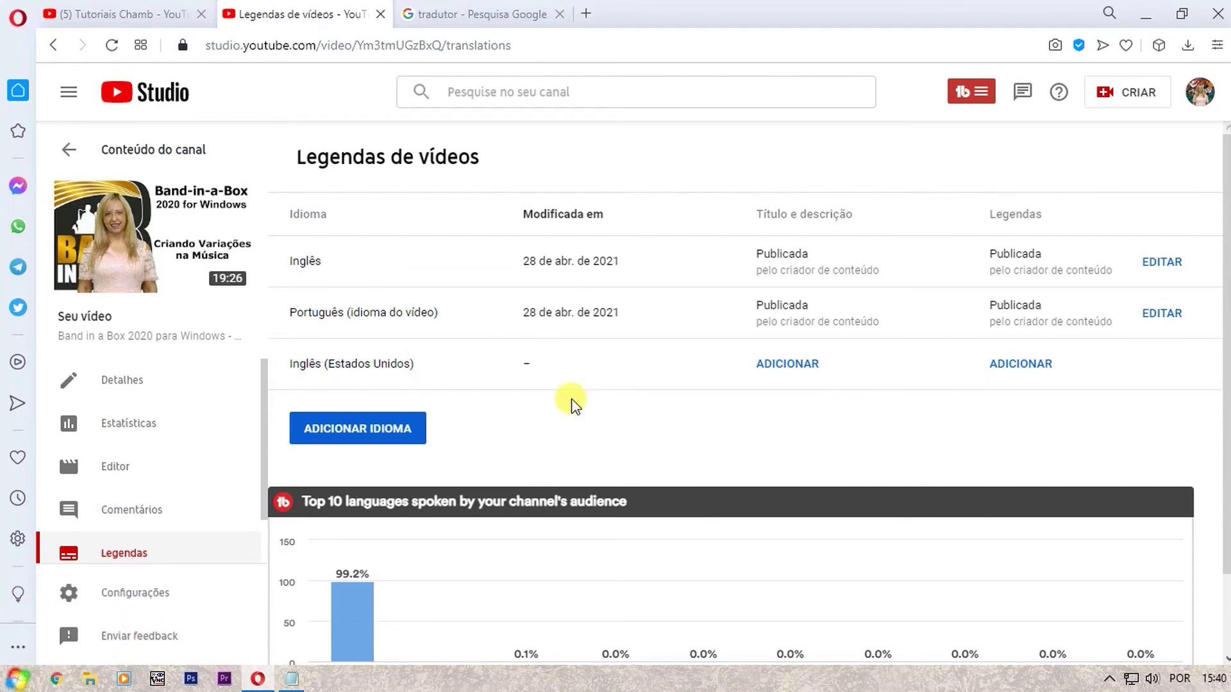
# Open the video's YouTube watch page from its thumbnail, lower the playback volume and turn on the captions
pyautogui.moveTo(101, 222)
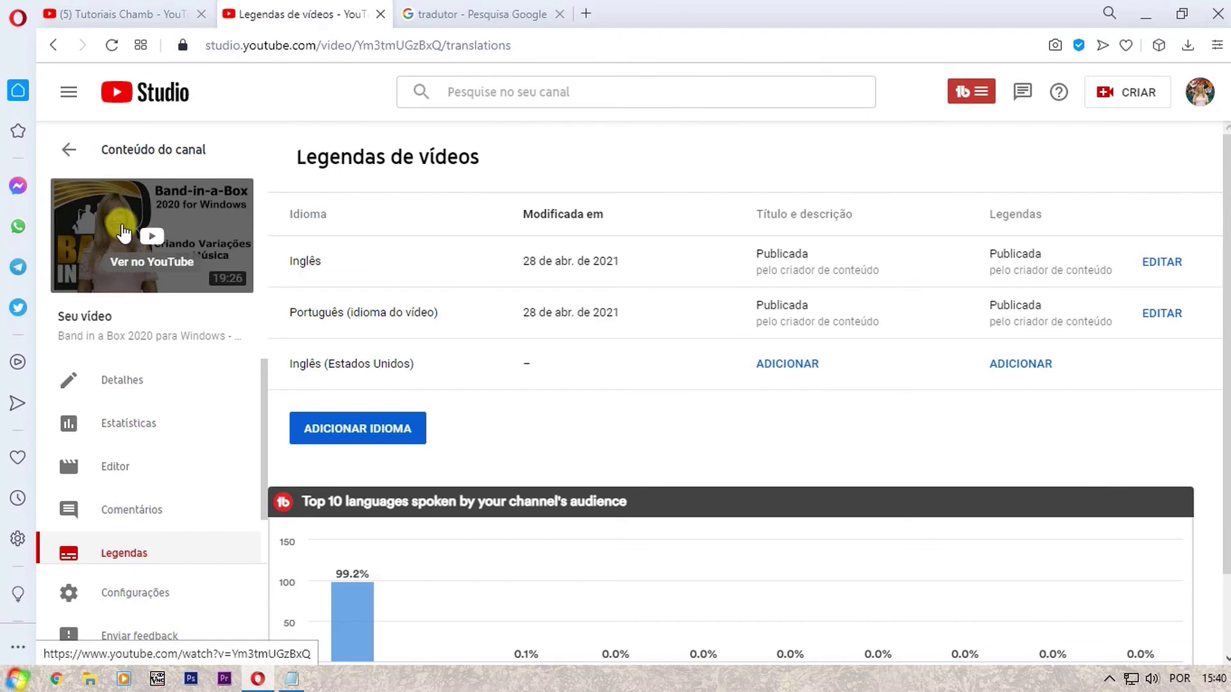
pyautogui.click(124, 233)
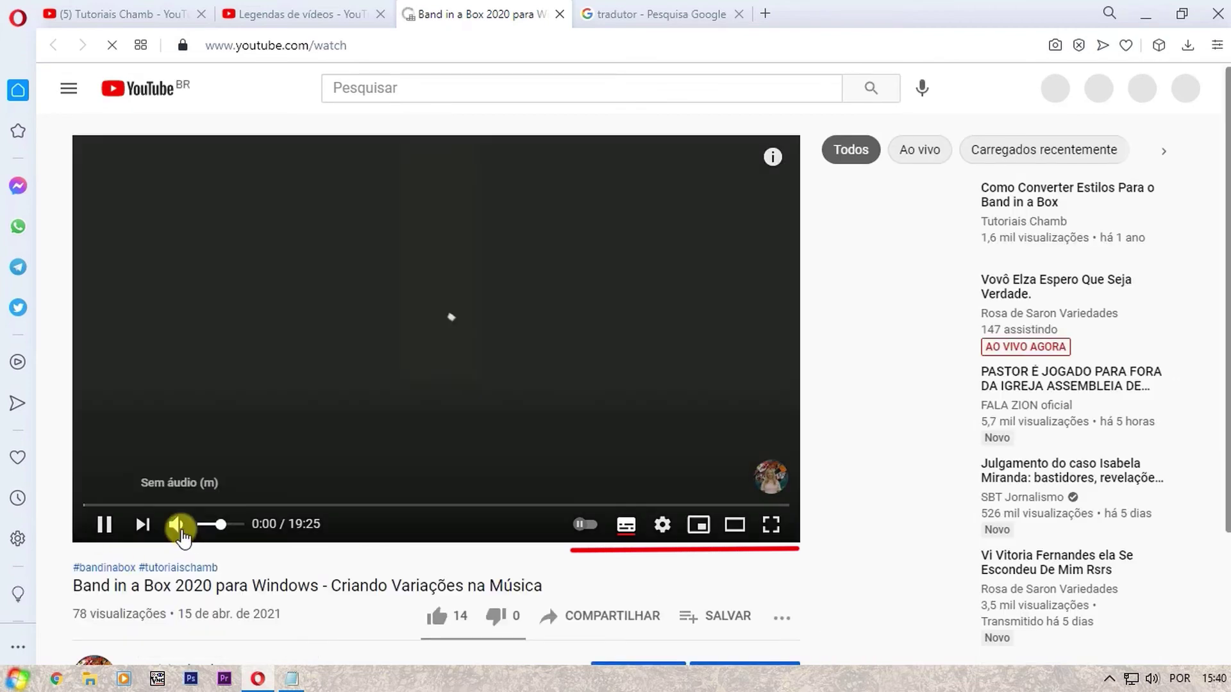
pyautogui.click(212, 525)
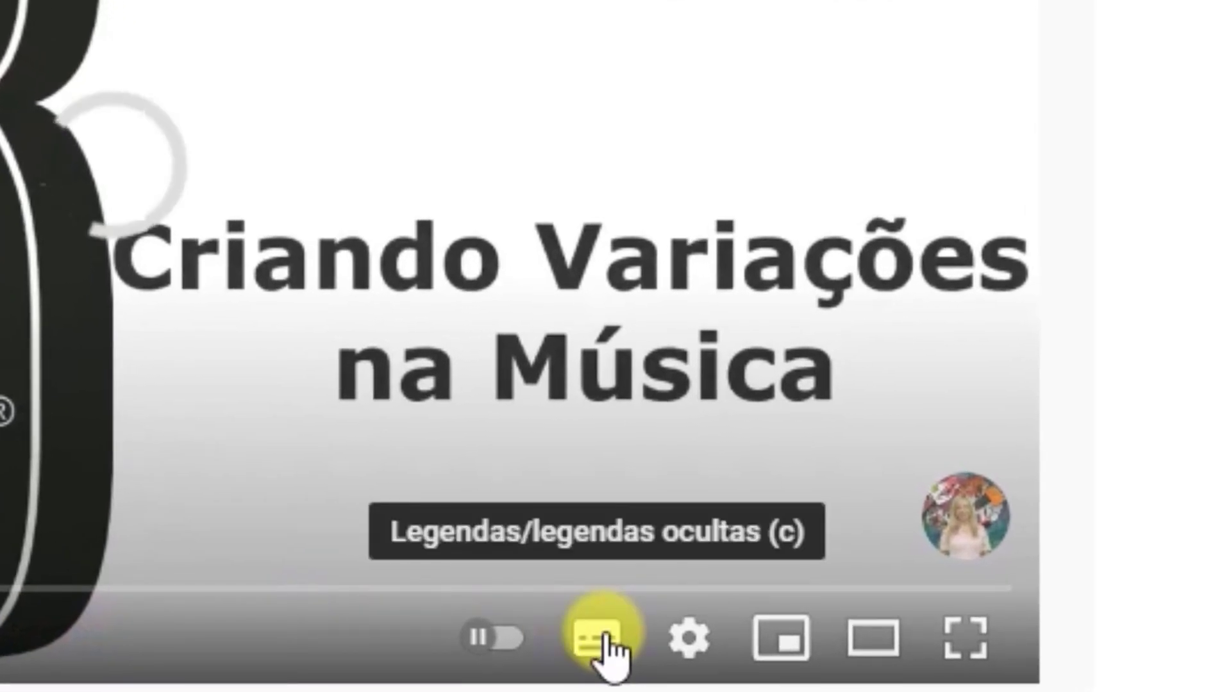
pyautogui.click(612, 649)
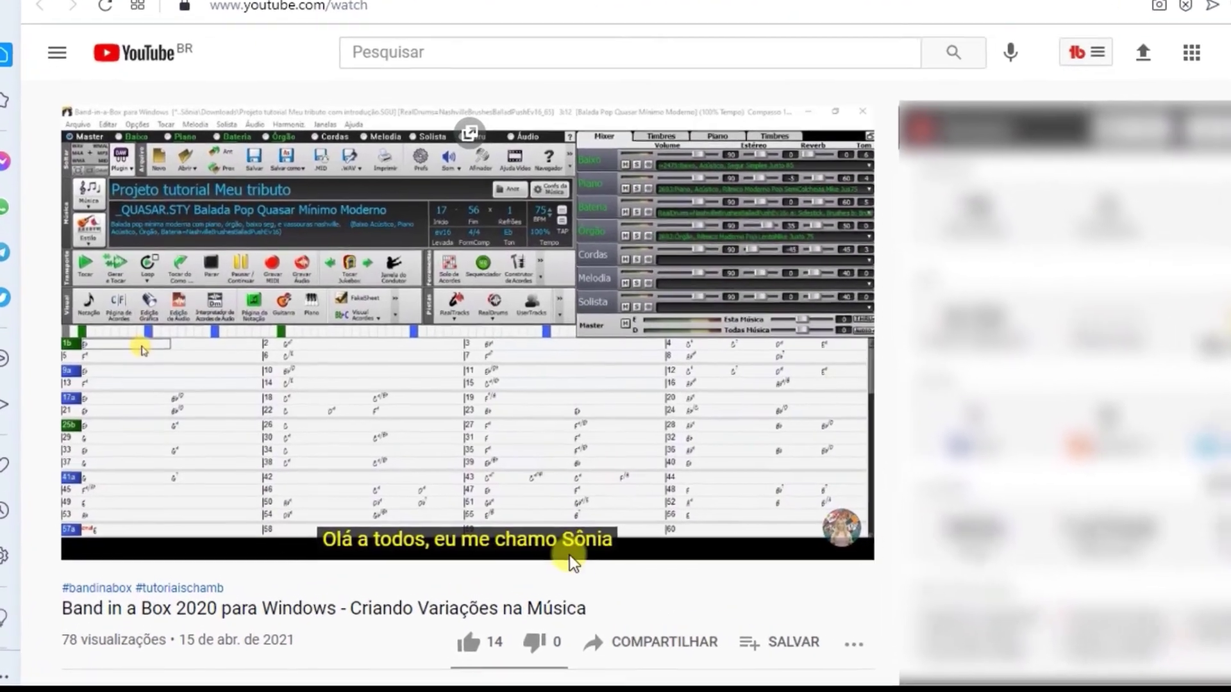
# Switch the video's caption language to Inglês and close the player settings
pyautogui.moveTo(633, 537)
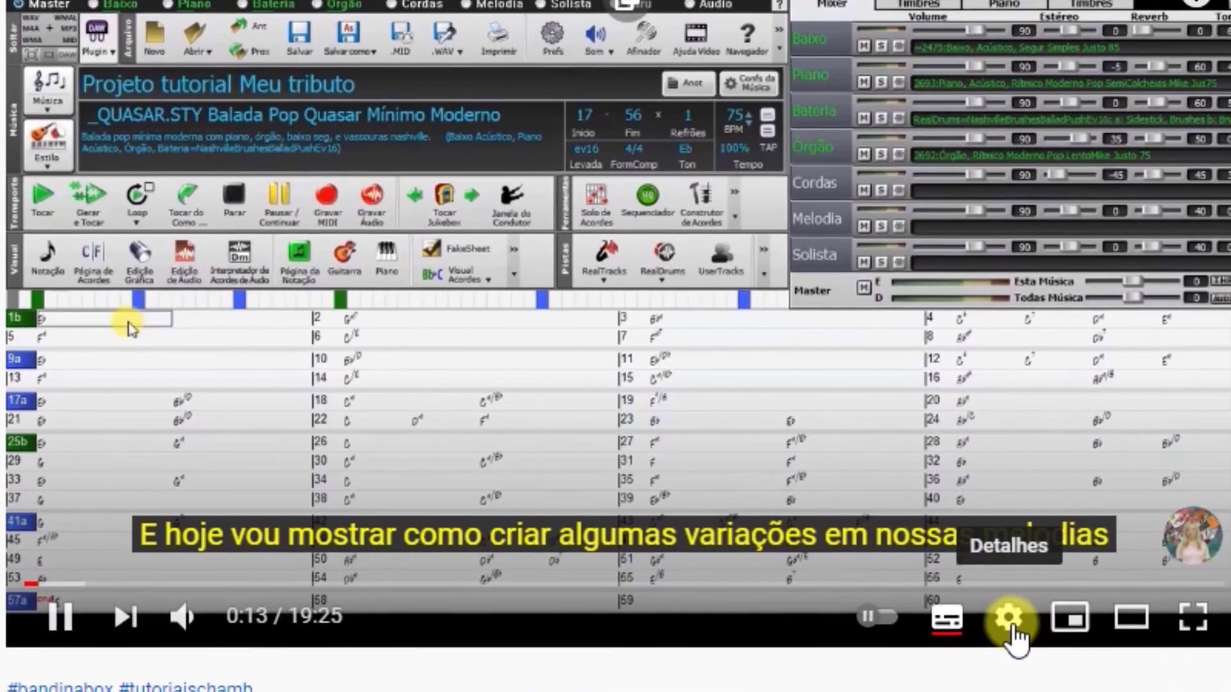
pyautogui.click(1012, 620)
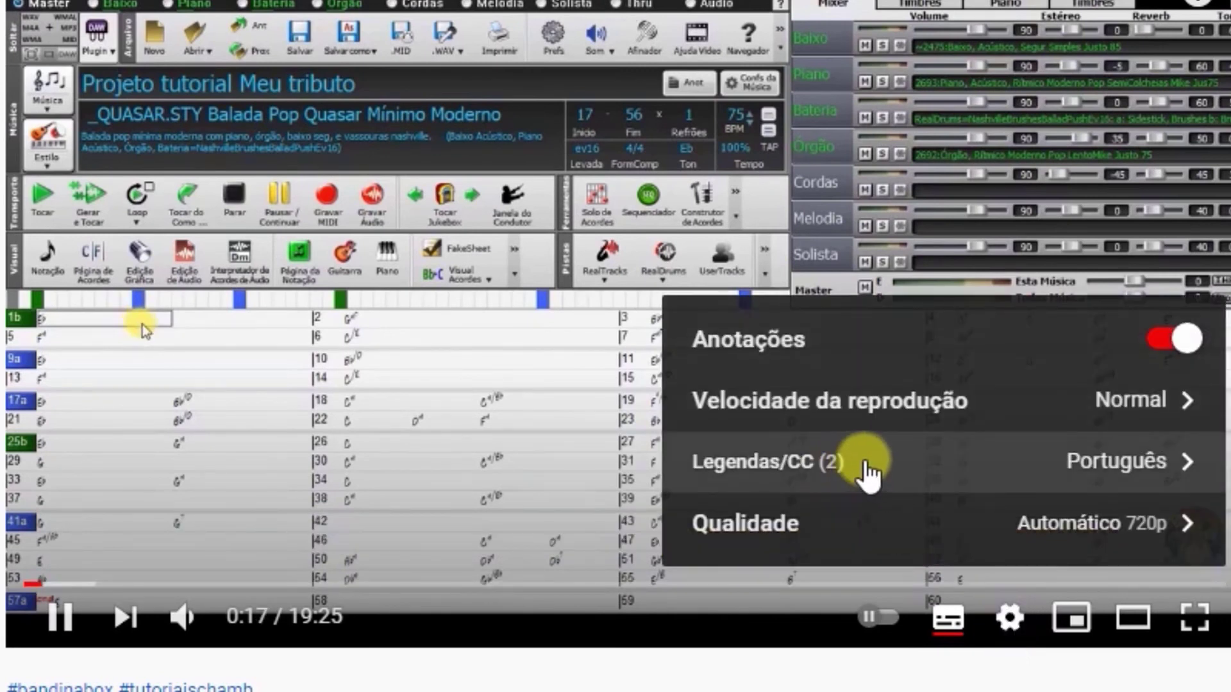
pyautogui.click(1159, 475)
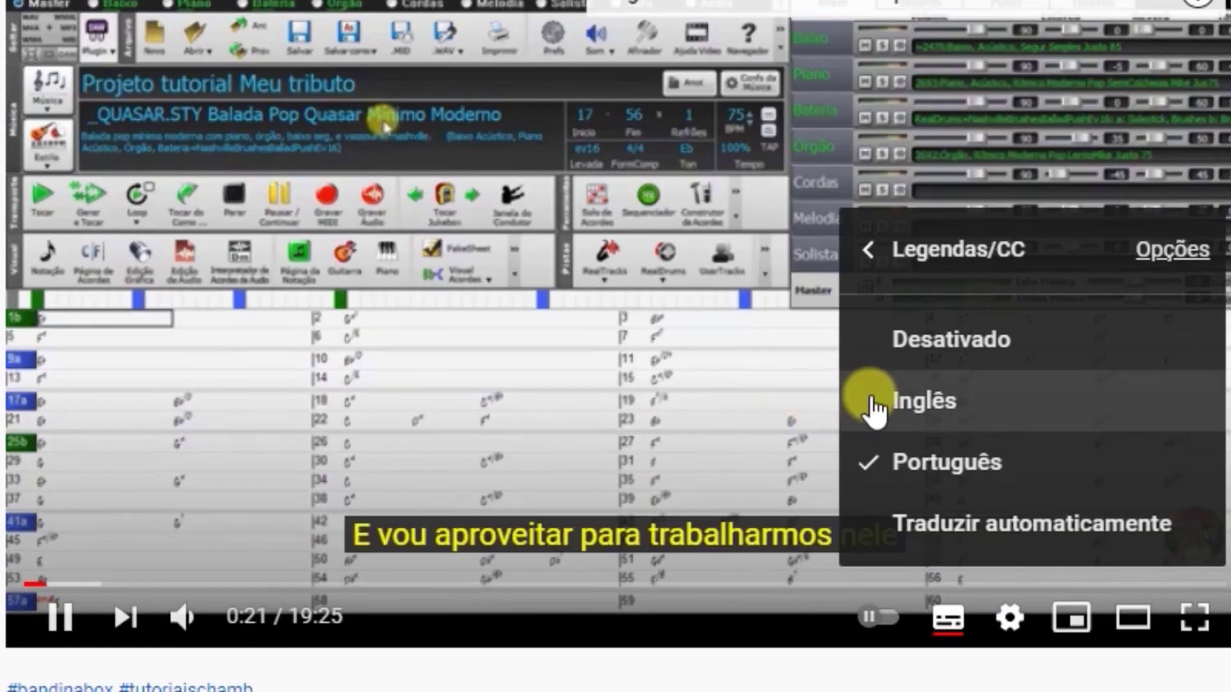
pyautogui.click(927, 423)
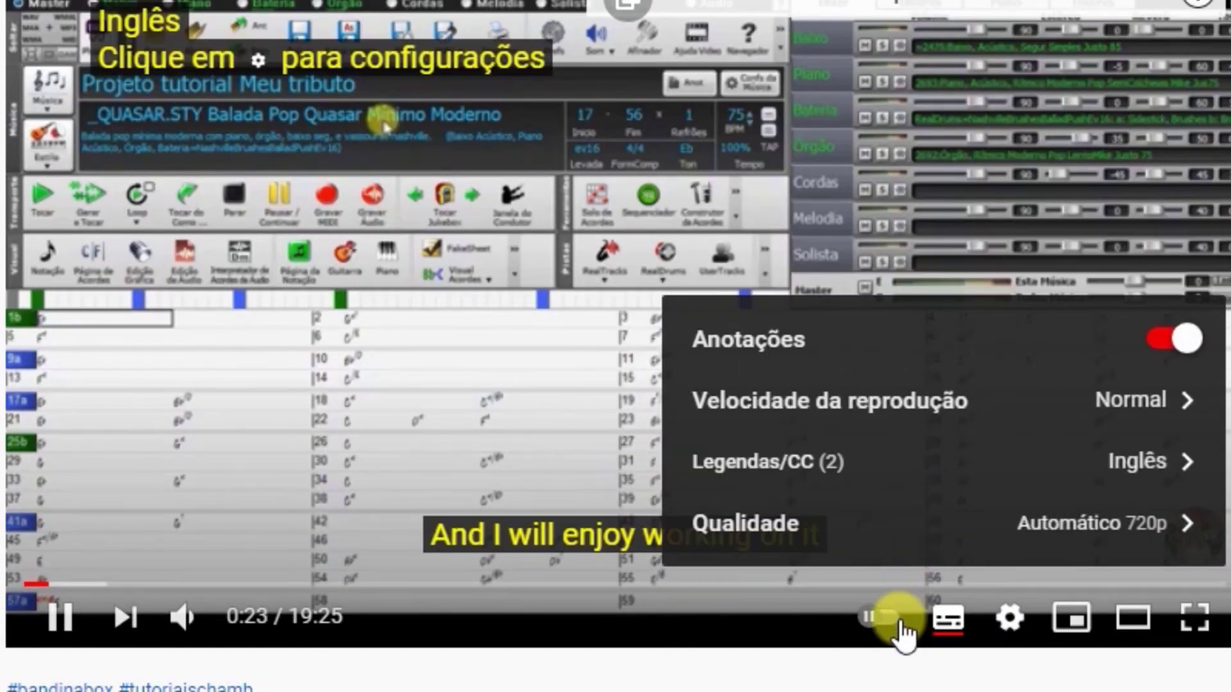
pyautogui.click(896, 676)
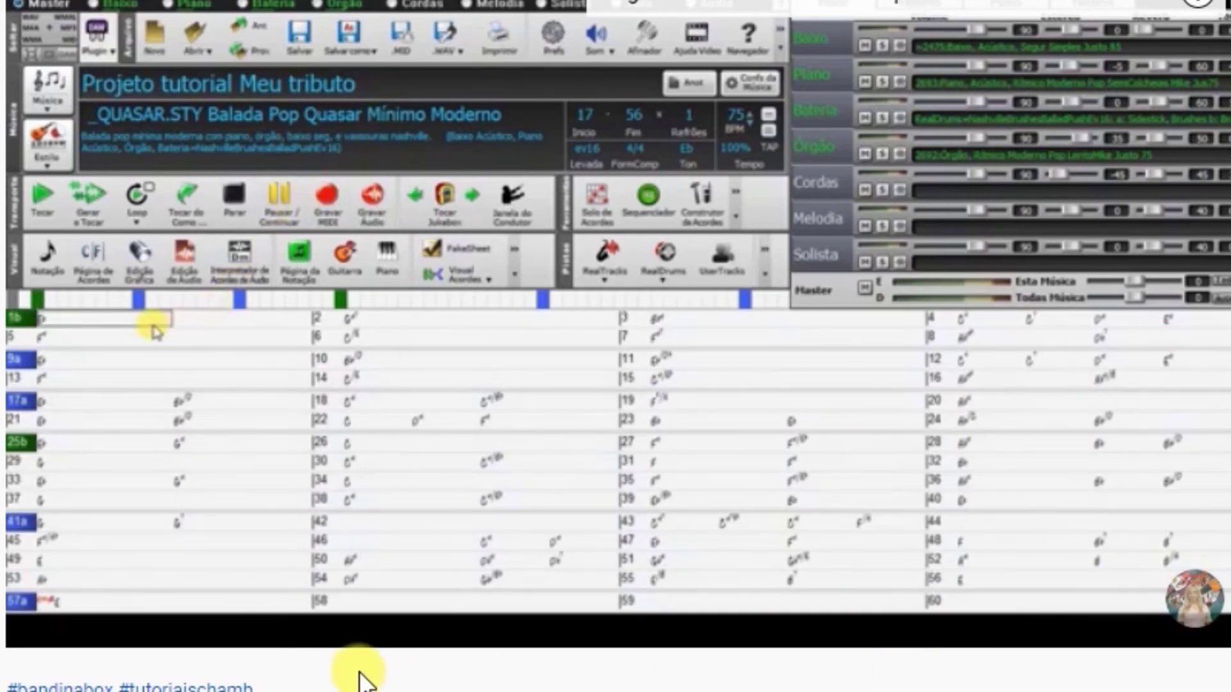
# Set the caption font colour to Branco and skip playback ahead to about 1:56 to check the captions
pyautogui.moveTo(673, 621)
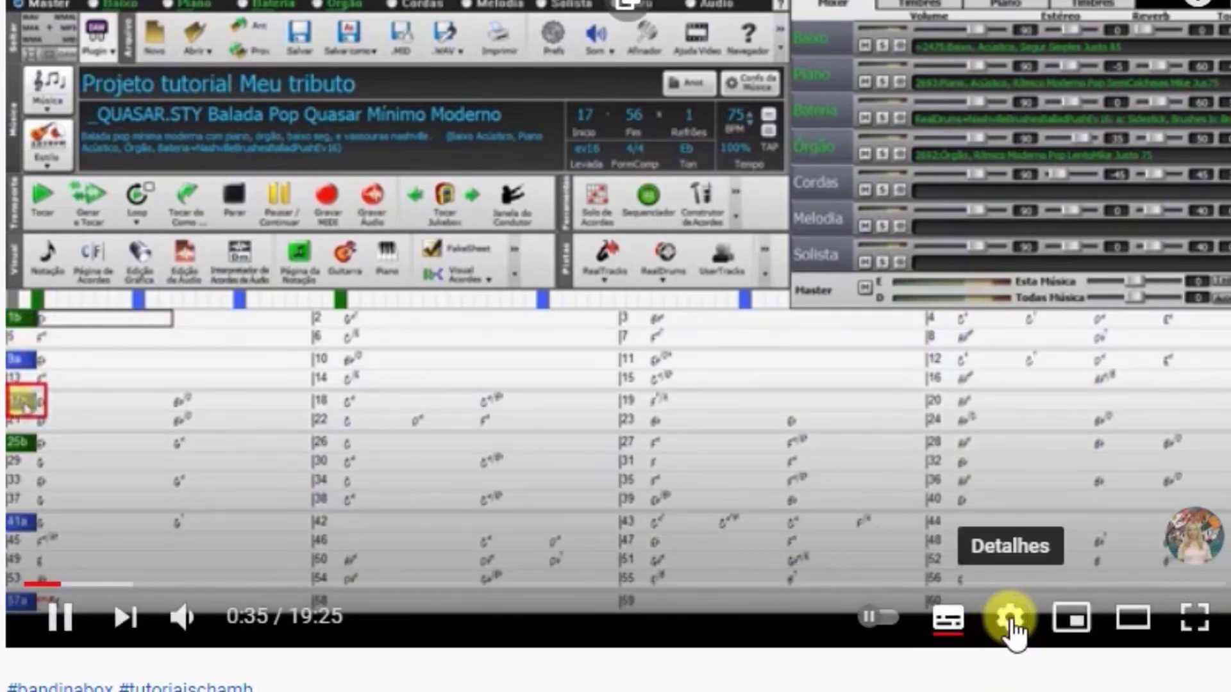
pyautogui.click(1011, 625)
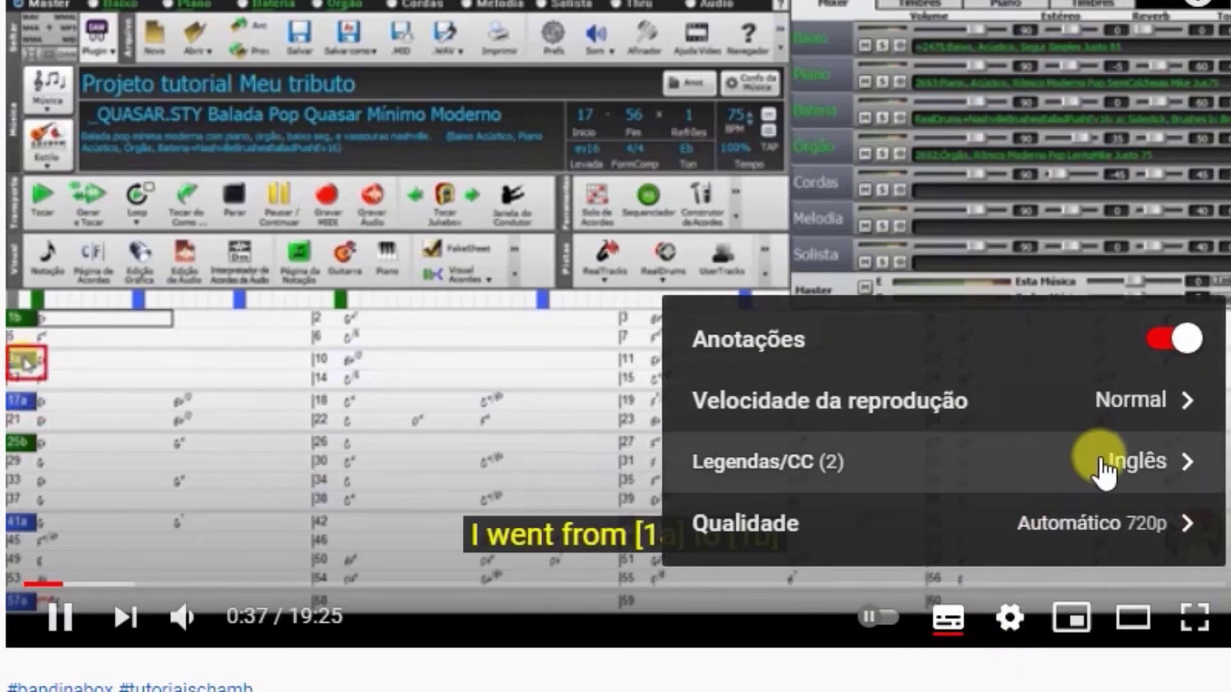
pyautogui.click(1143, 468)
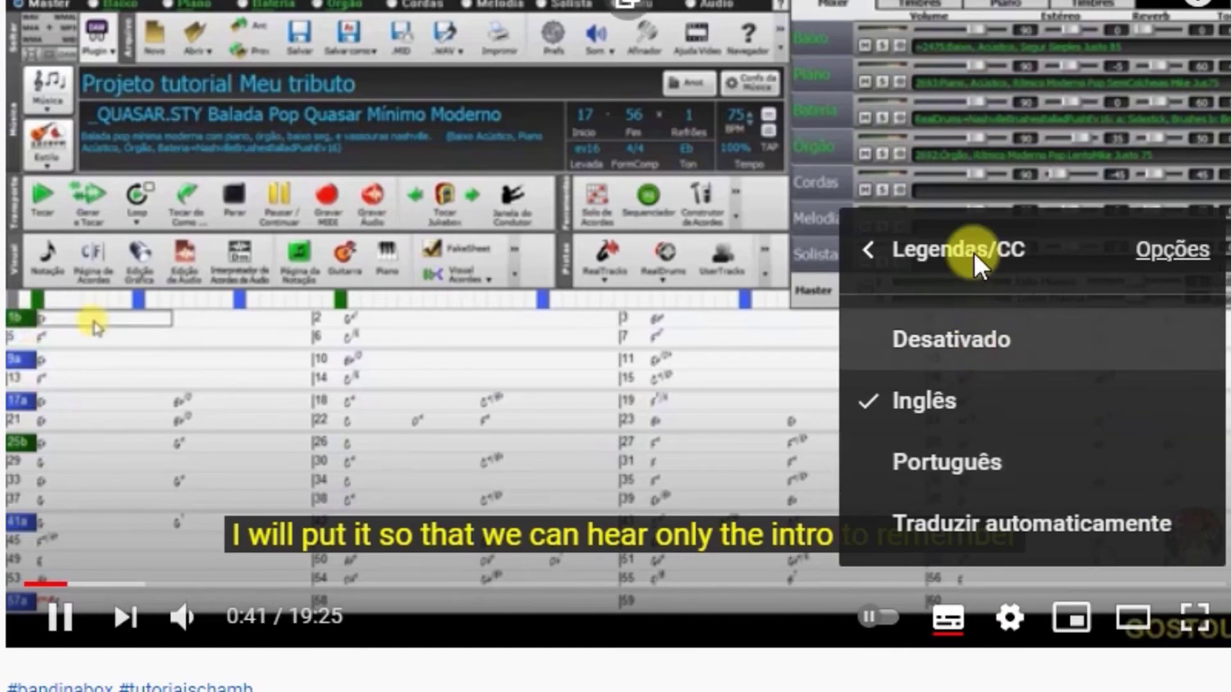
pyautogui.click(1177, 257)
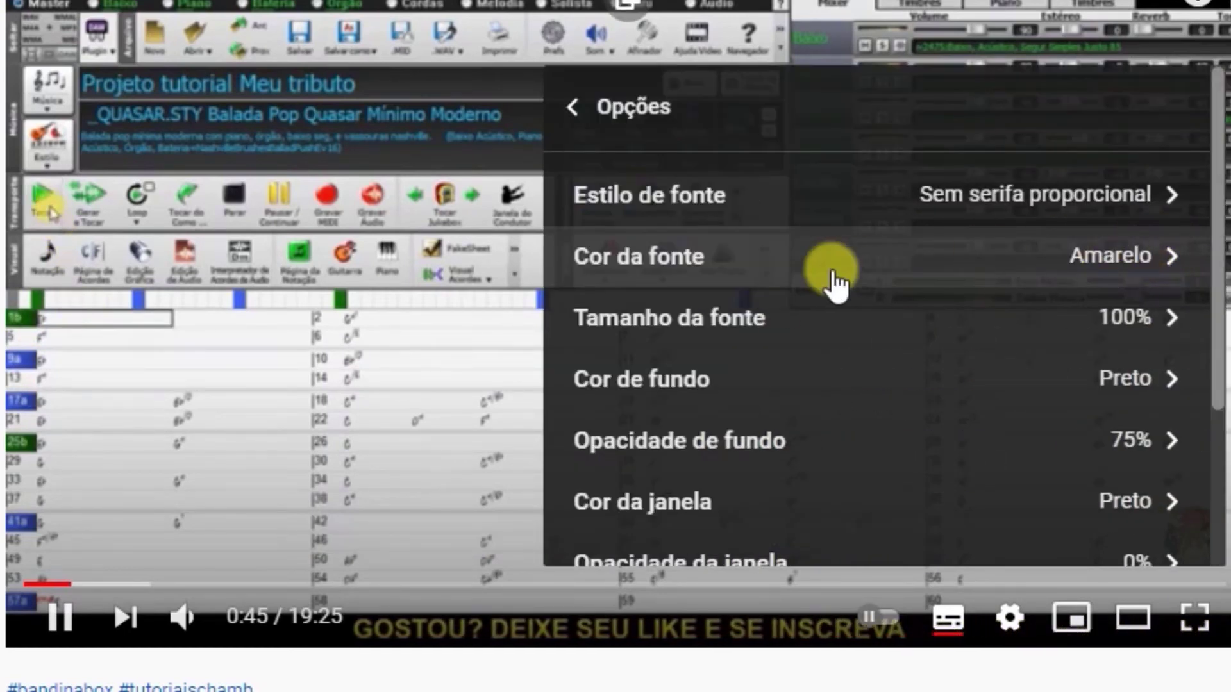
pyautogui.click(1119, 258)
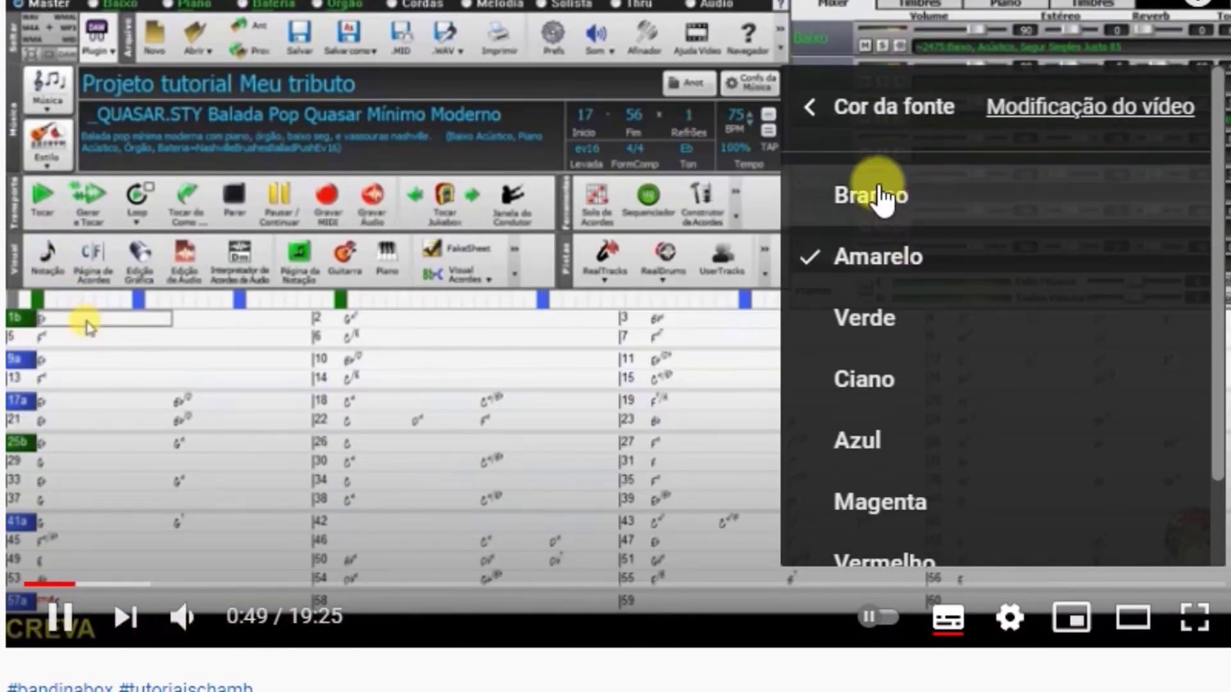
pyautogui.click(888, 194)
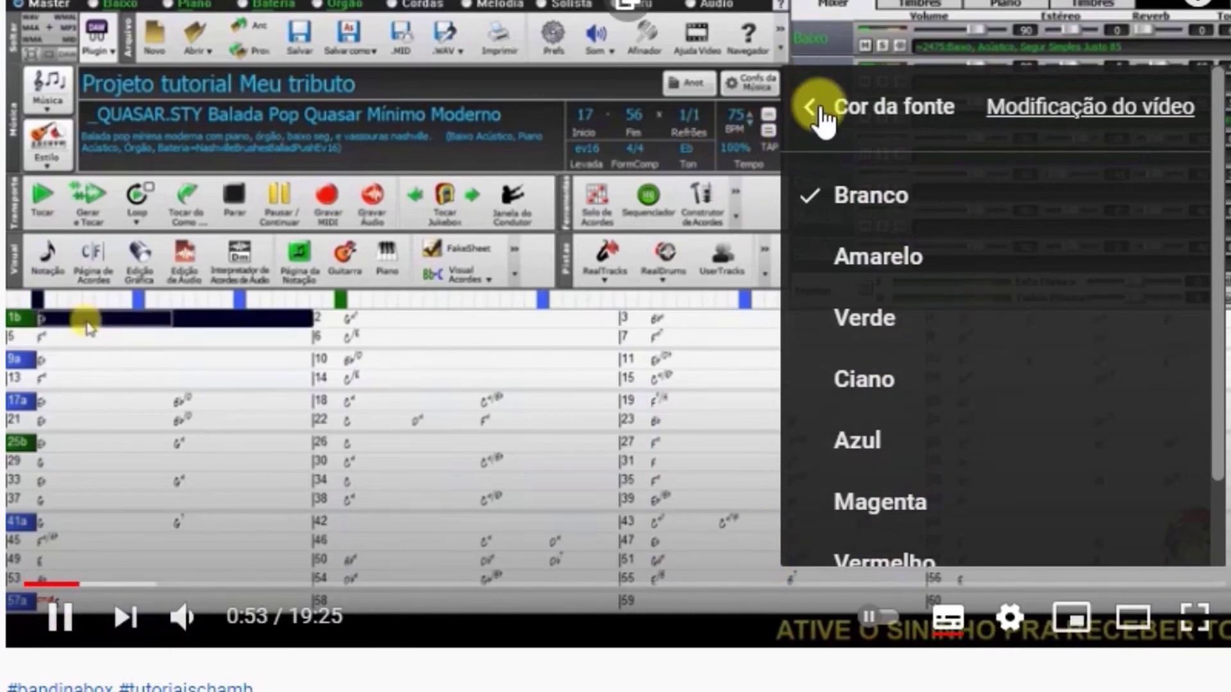
pyautogui.click(1030, 308)
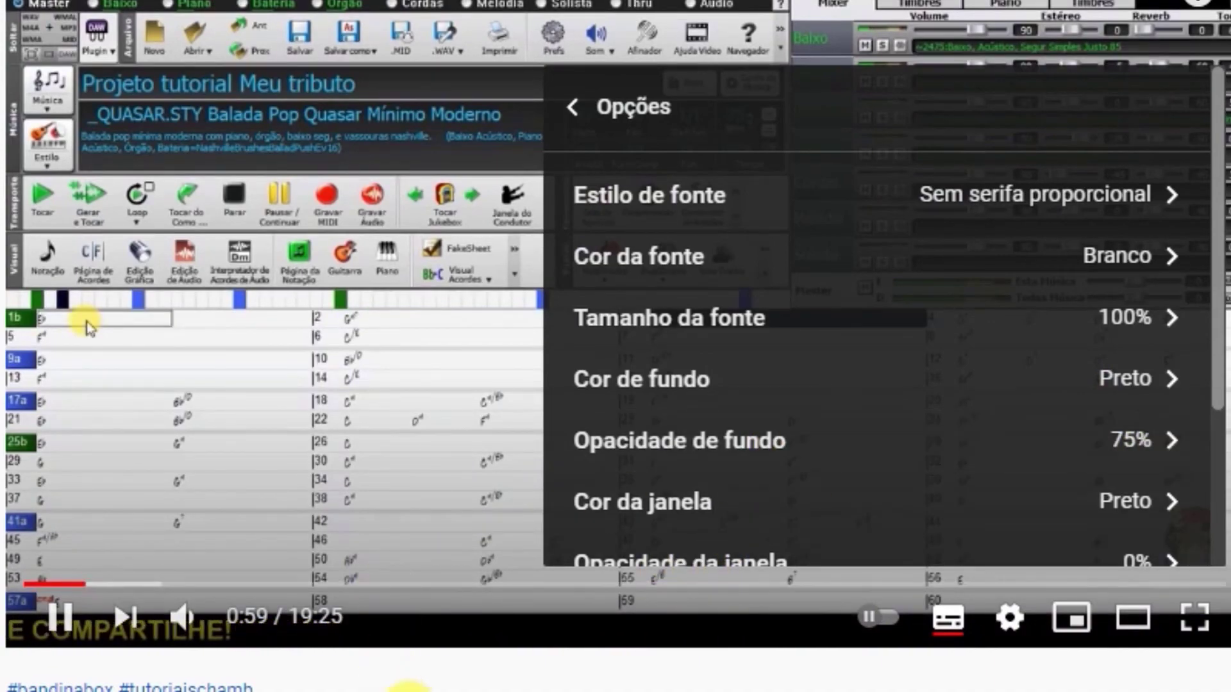
pyautogui.click(248, 605)
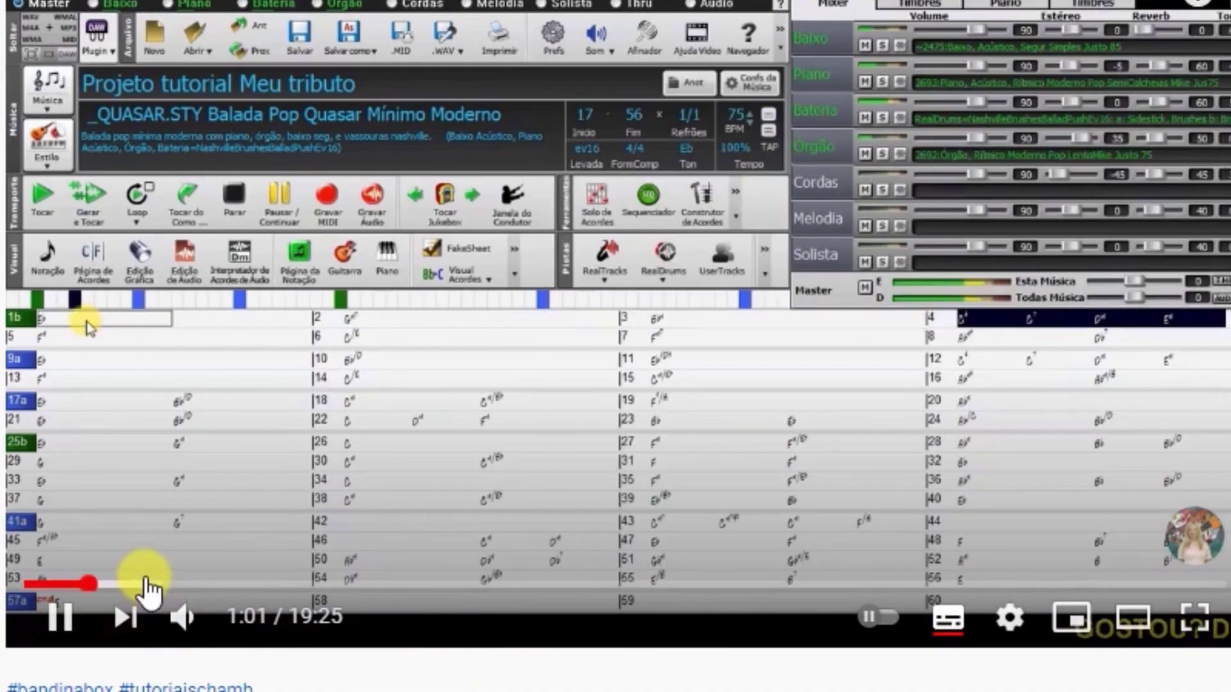
pyautogui.click(144, 584)
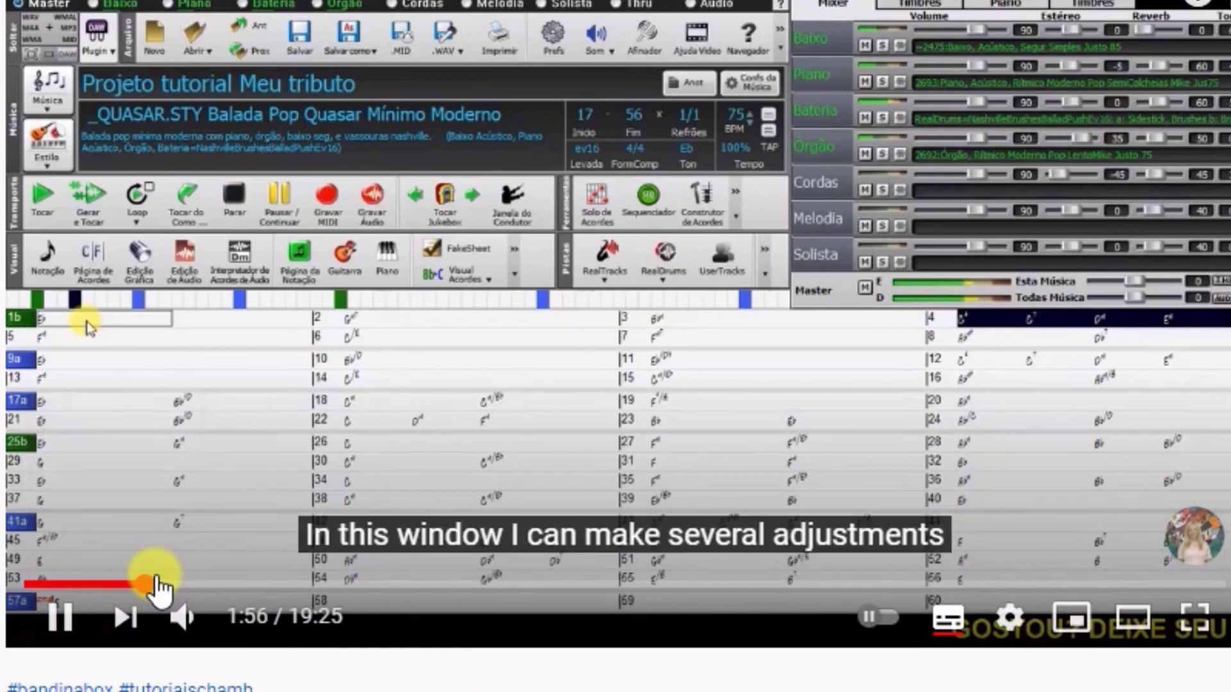